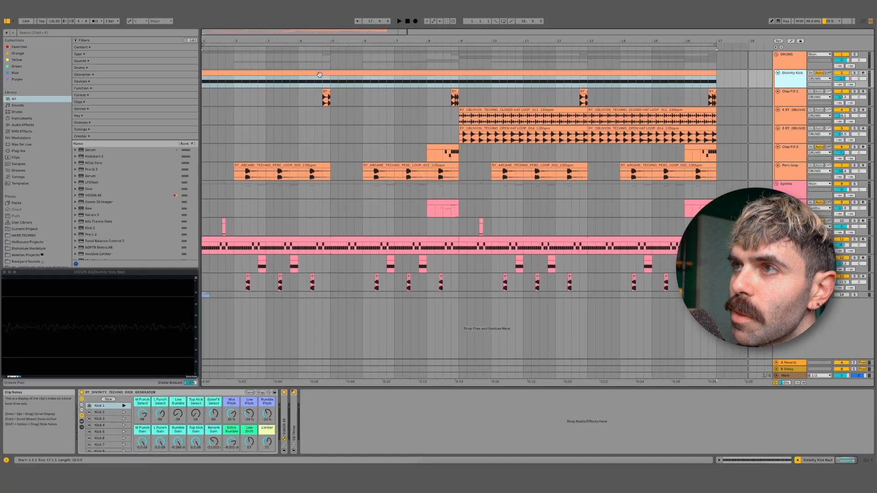
Step: Open the Divinity Kick MIDI clip, close the VISION 4X window and play the kick track soloed
left_click(316, 81)
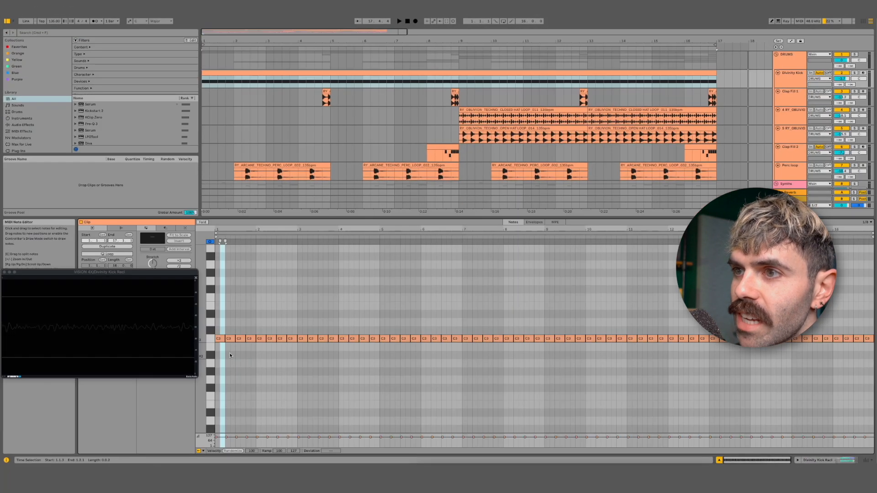
left_click(5, 272)
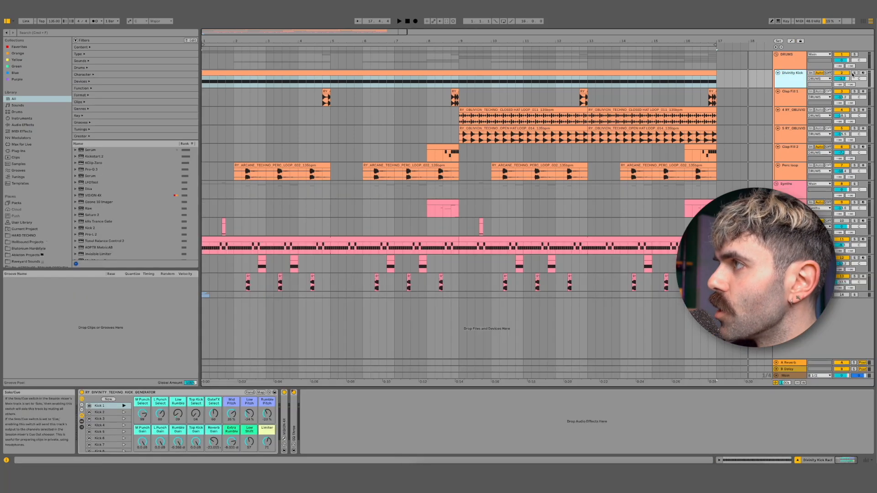
left_click(854, 72)
left_click(221, 73)
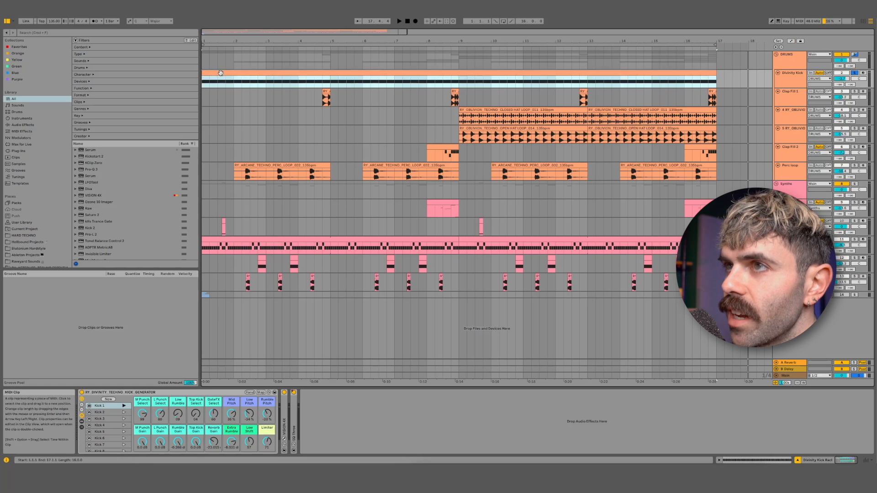
double_click(220, 73)
key("space")
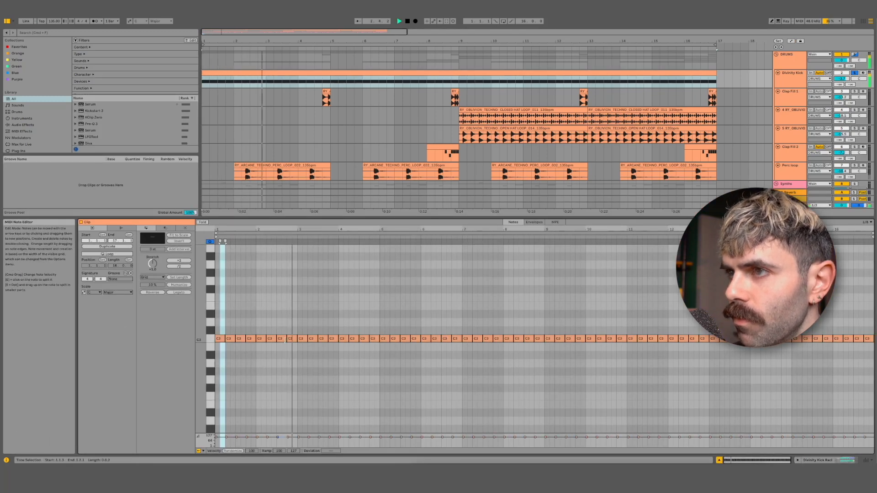
key("shift+Tab")
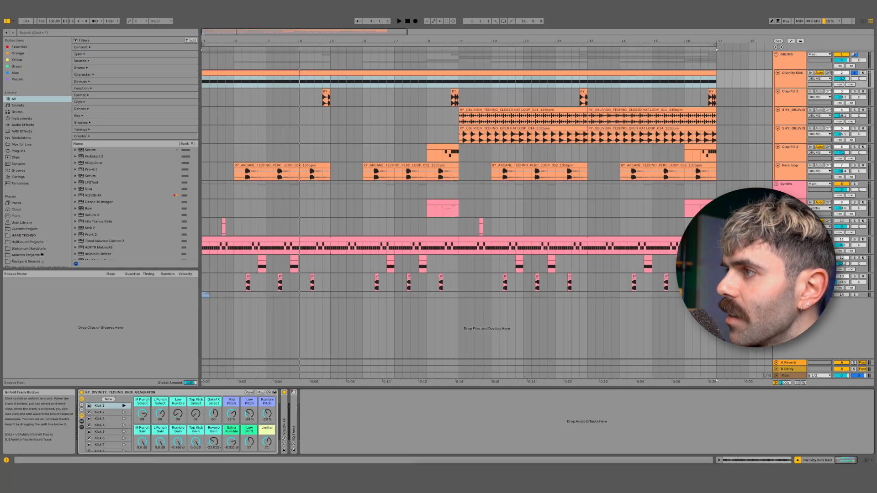
Step: Unfold the Kick Builder group and select its MID PUNCH_001 clip at the start of the arrangement
left_click(776, 295)
left_click_drag(214, 41, 346, 237)
scroll(346, 236, "down", 5)
left_click(253, 196)
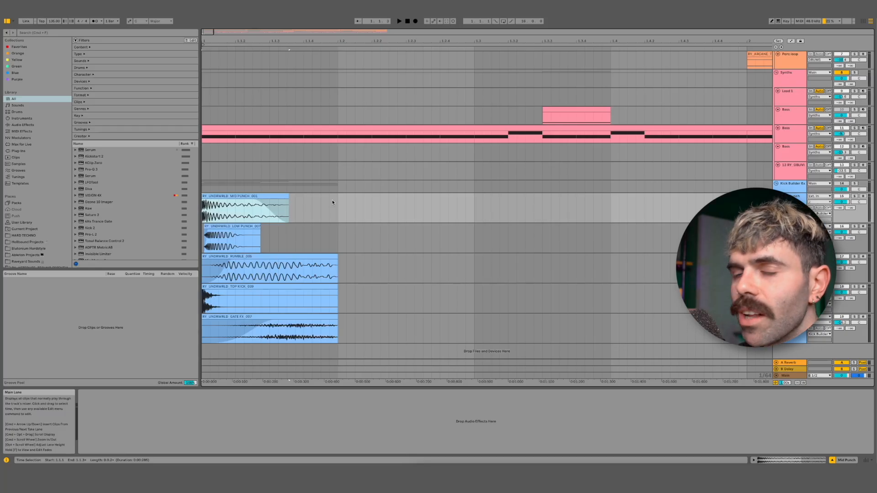
Step: Examine the Low Punch, Rumble, Top Kick and Gate FX clips of the Kick Builder group one by one
left_click_drag(230, 41, 236, 163)
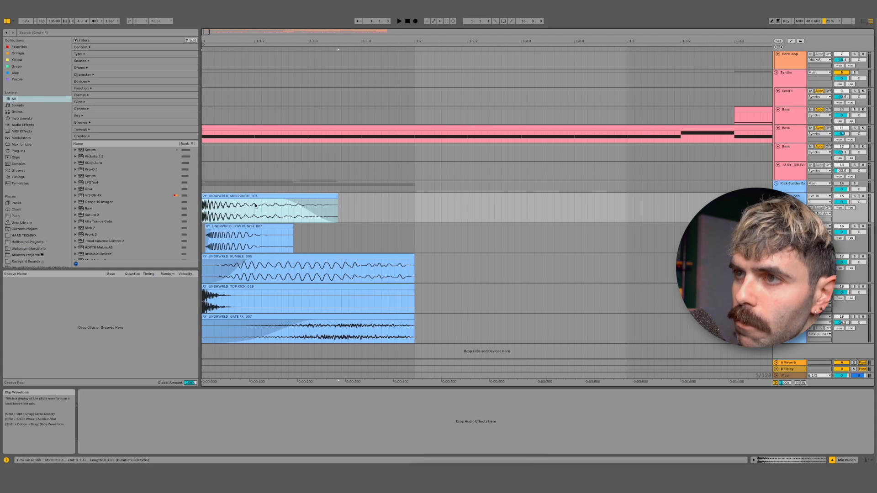
left_click(257, 227)
left_click(270, 276)
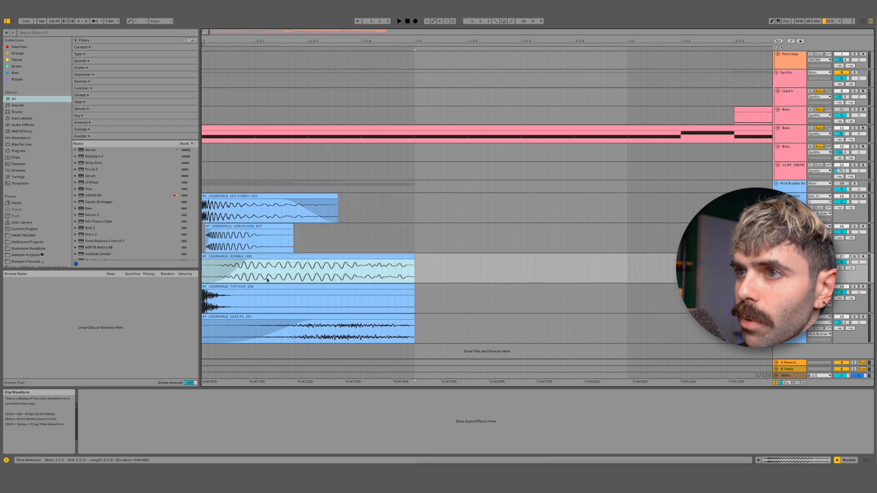
left_click(268, 304)
left_click(267, 319)
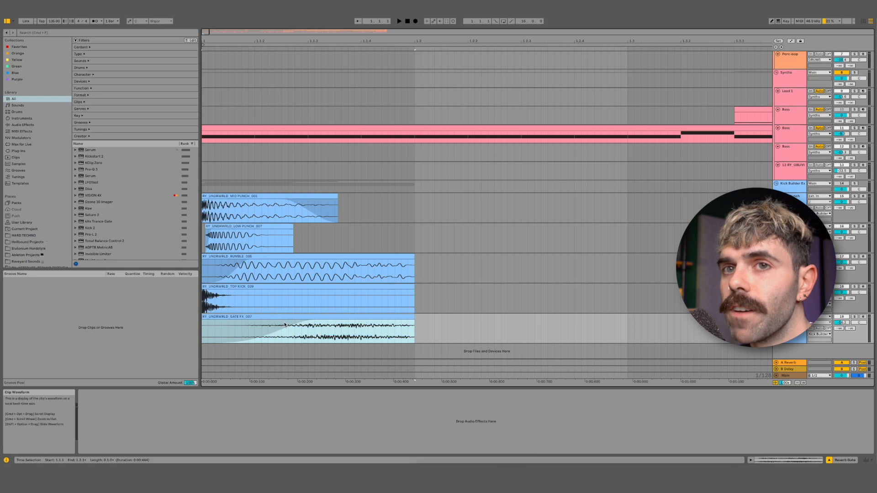
Step: Solo the Mid Punch track and play its clip from the start
left_click(854, 196)
left_click(297, 196)
key("space")
key("space")
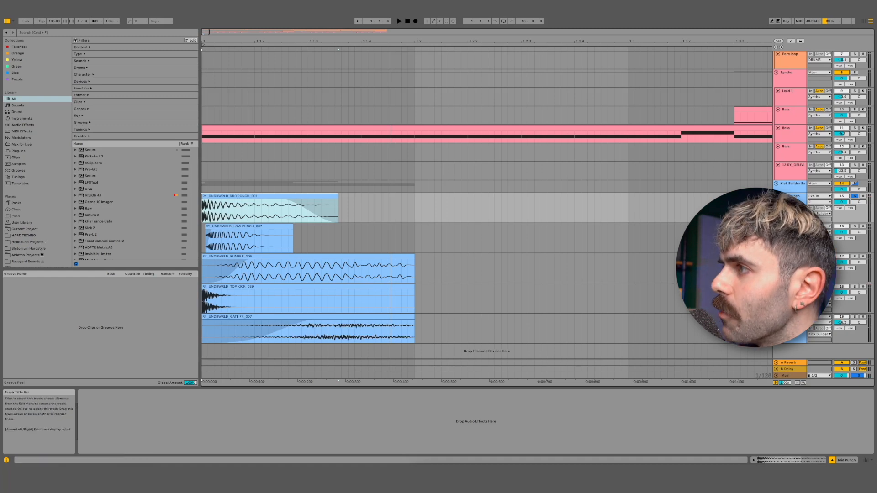
Step: Solo and play the Low Punch track, and inspect its clip's waveform and start offset up close
left_click(855, 227)
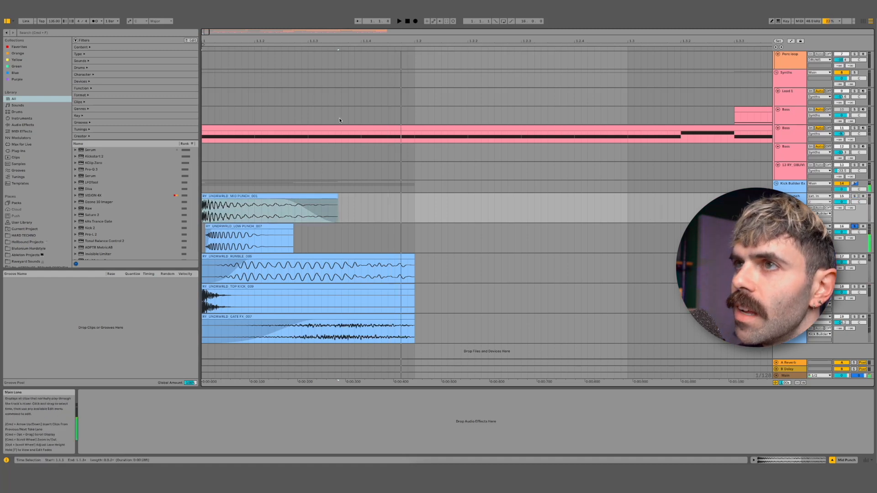
left_click_drag(218, 42, 222, 82)
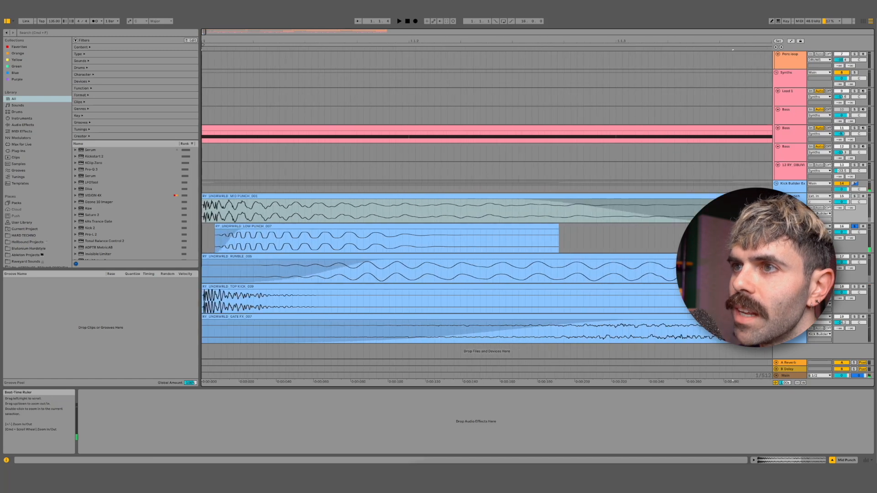
left_click(251, 228)
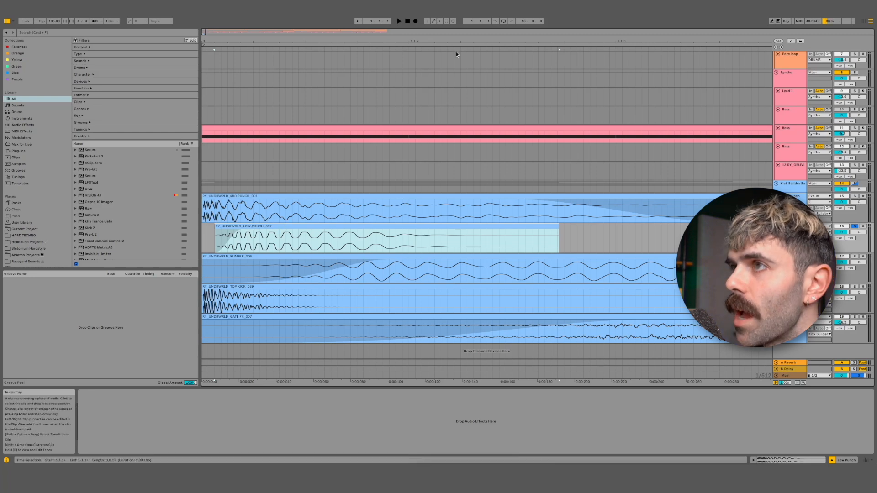
left_click_drag(456, 41, 456, 26)
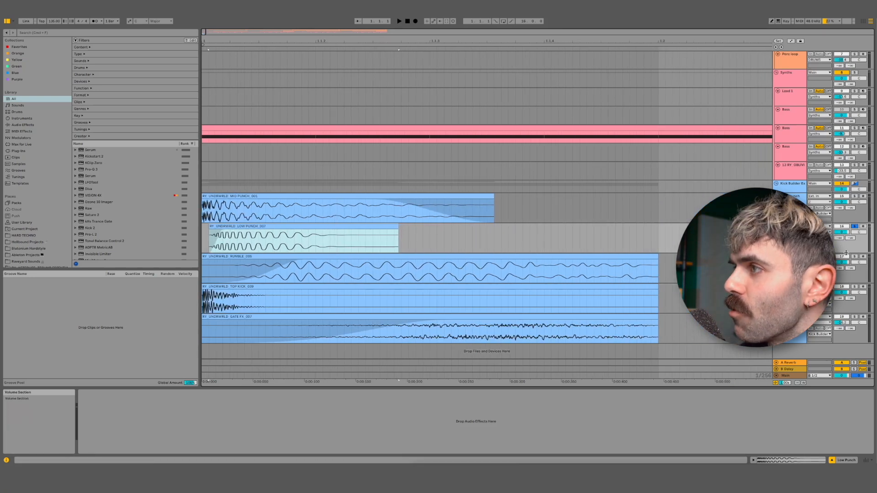
Step: Select the Rumble clip and play the Top Kick layer soloed
left_click(417, 255)
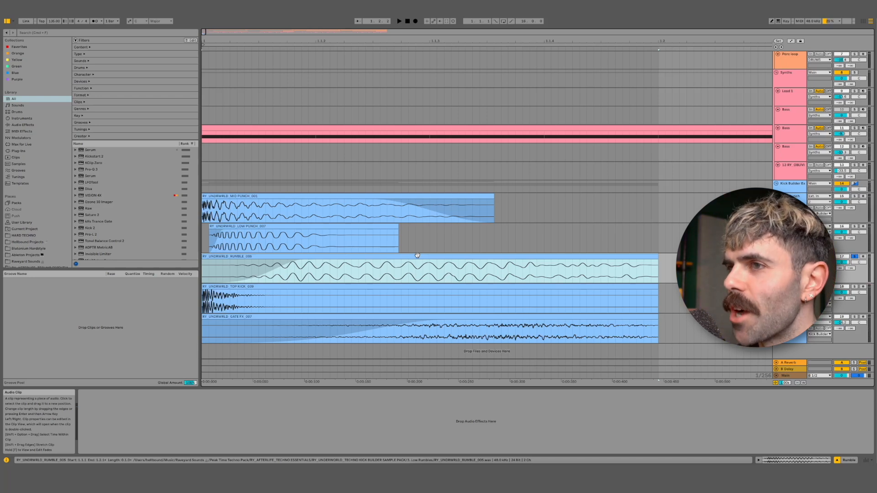
left_click(854, 287)
key("space")
key("space")
key("space")
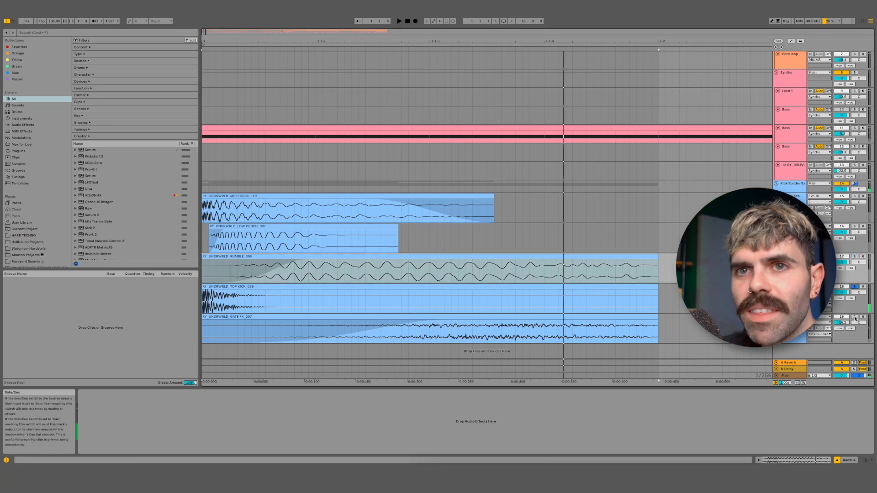
Step: Audition the Gate FX layer on its own and the whole Kick Builder group soloed
left_click(855, 317)
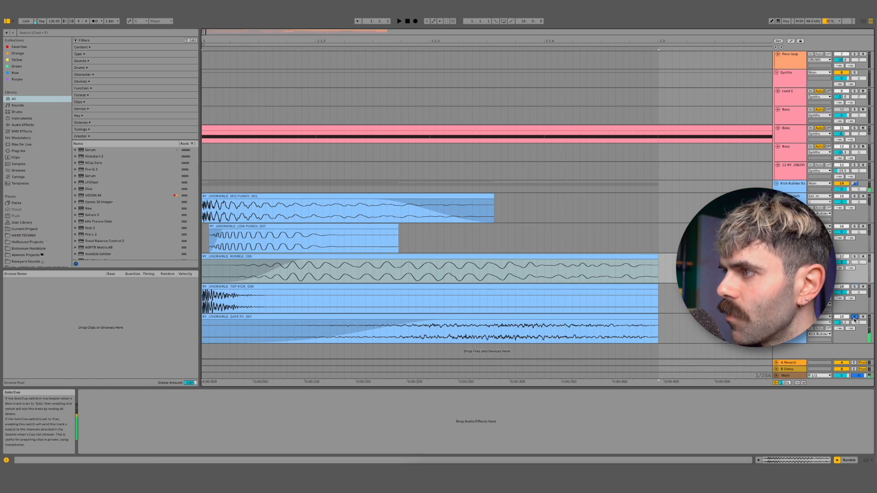
key("space")
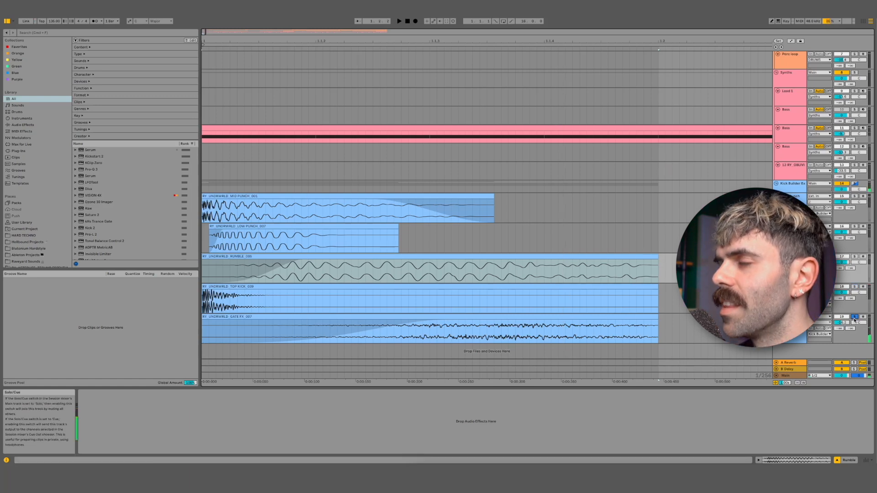
left_click(855, 184)
key("space")
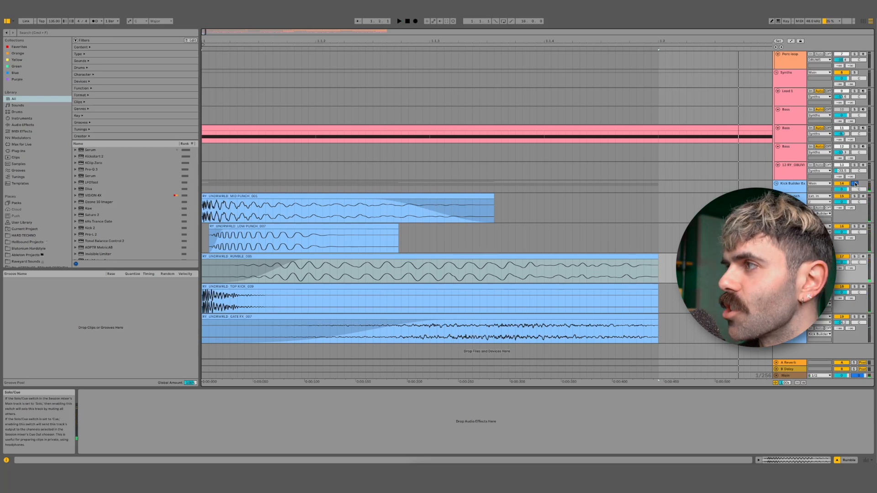
Step: Fold the Kick Builder group and show the chain devices inside the Divinity Kick track's kick generator rack
left_click(775, 184)
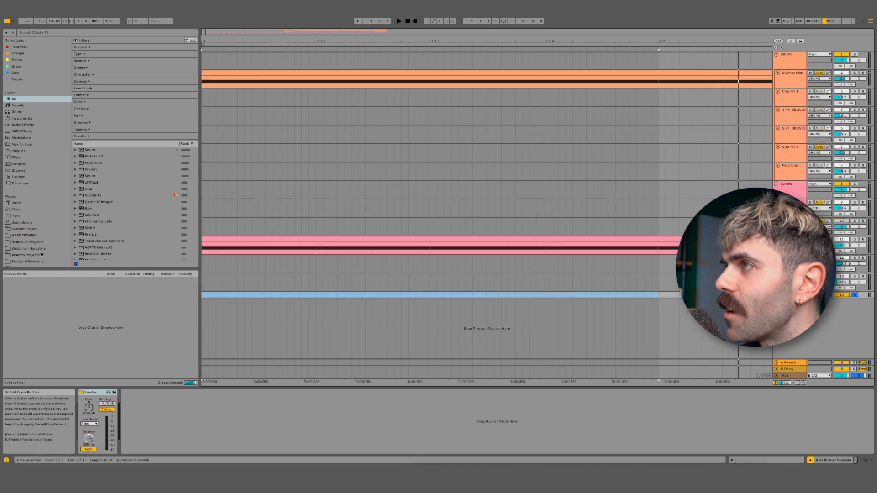
left_click(794, 79)
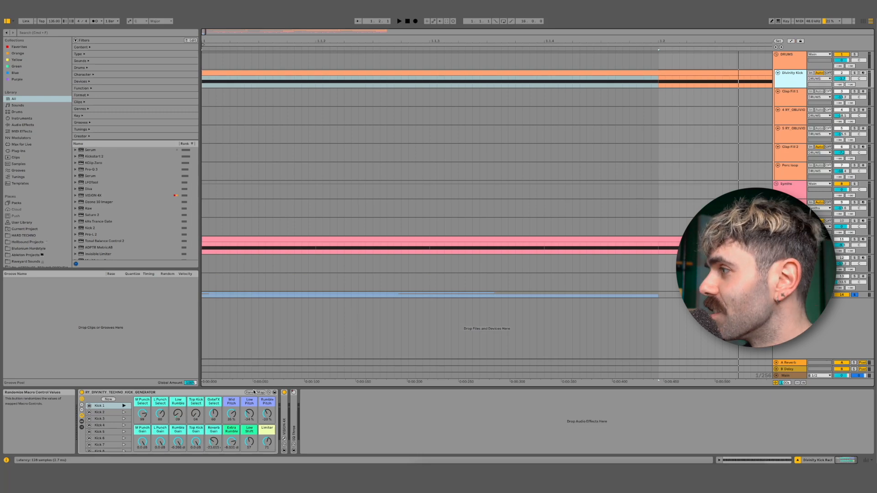
left_click(82, 421)
Step: Examine the sample zones of the Mid Punch, Low Punch, Low Rumble, Top Kick and Reverb Gate chains, and hide the zone editor
left_click(451, 410)
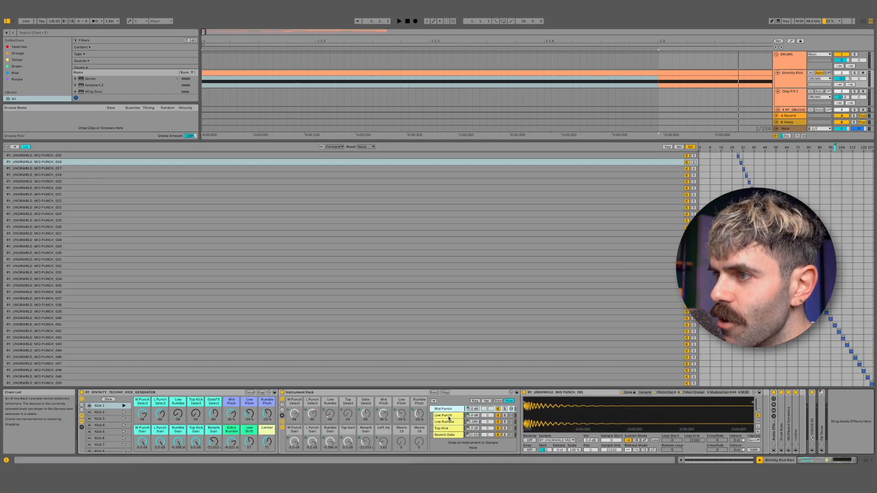
left_click(446, 417)
left_click(451, 410)
left_click(450, 417)
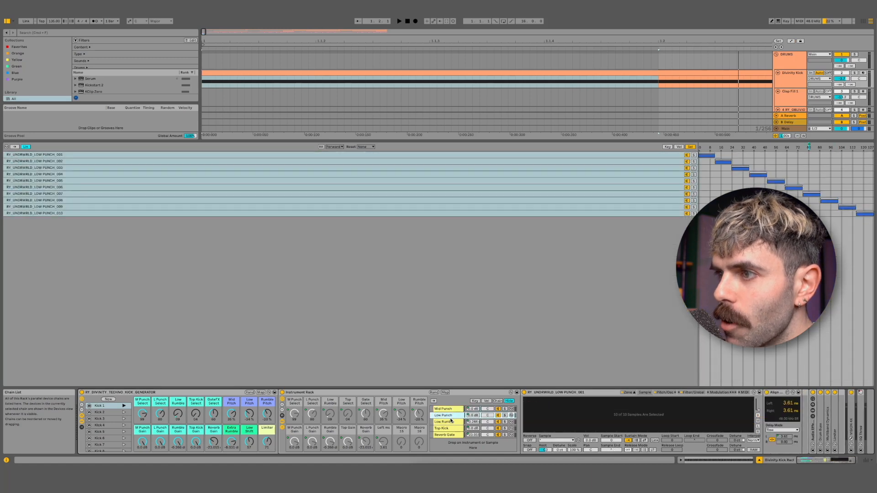
left_click(449, 423)
left_click(447, 430)
left_click(447, 436)
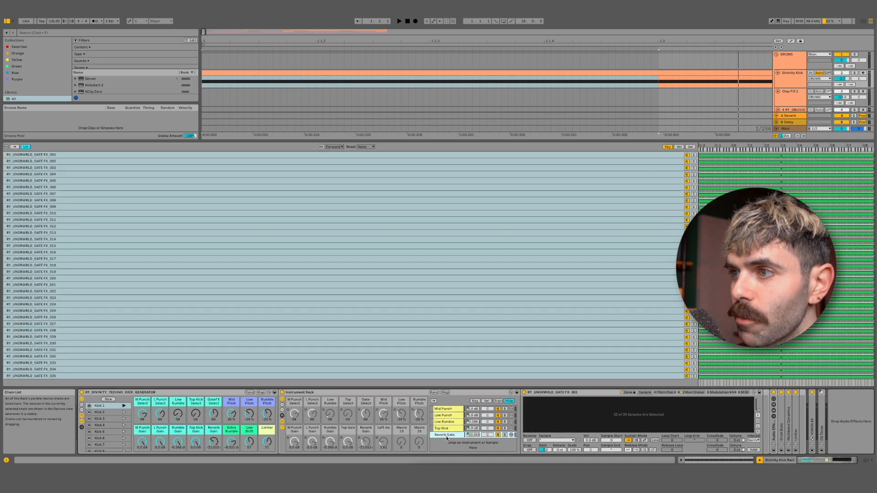
left_click(445, 410)
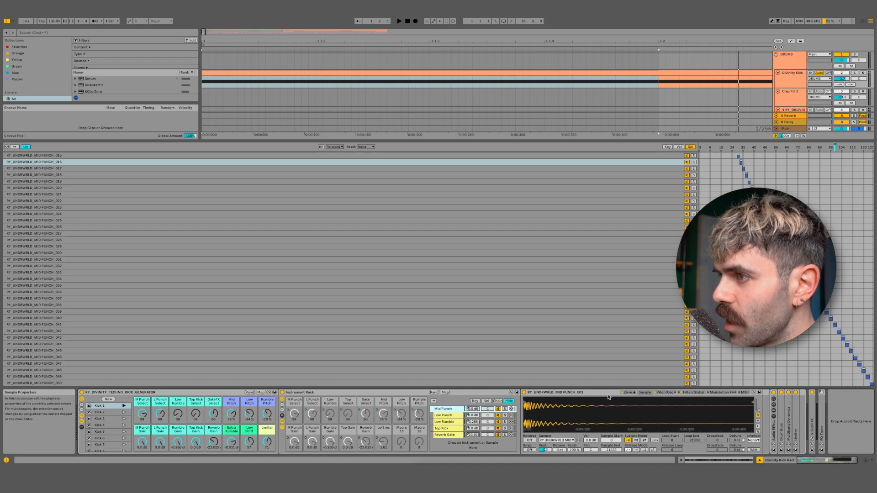
left_click(631, 393)
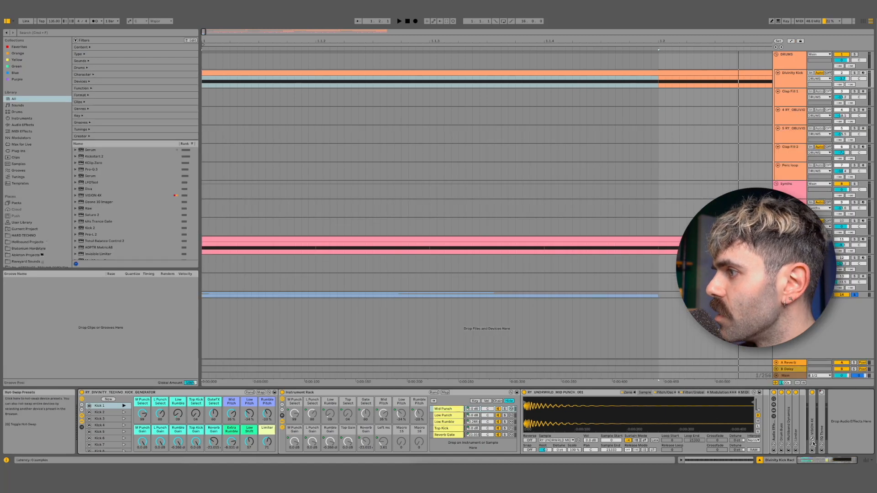
Step: Open the VISION 4X waveform window and play the kick with only the Mid Punch chain soloed
left_click(813, 438)
left_click(813, 439)
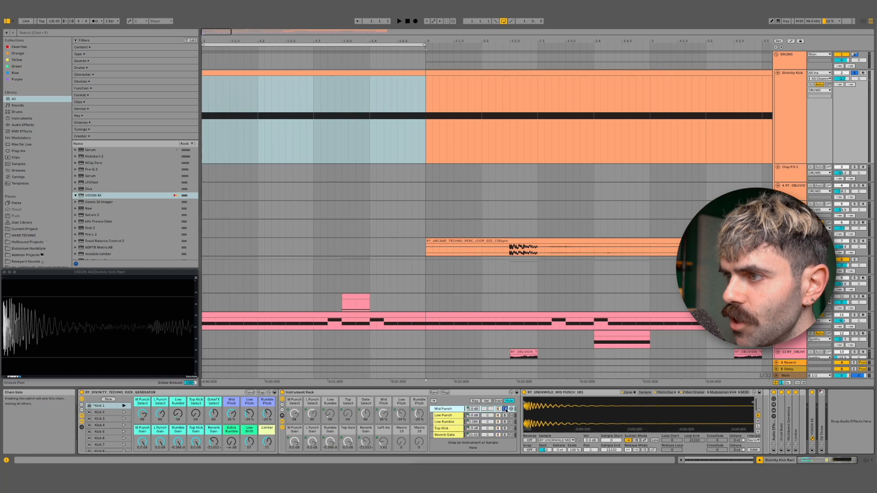
key("space")
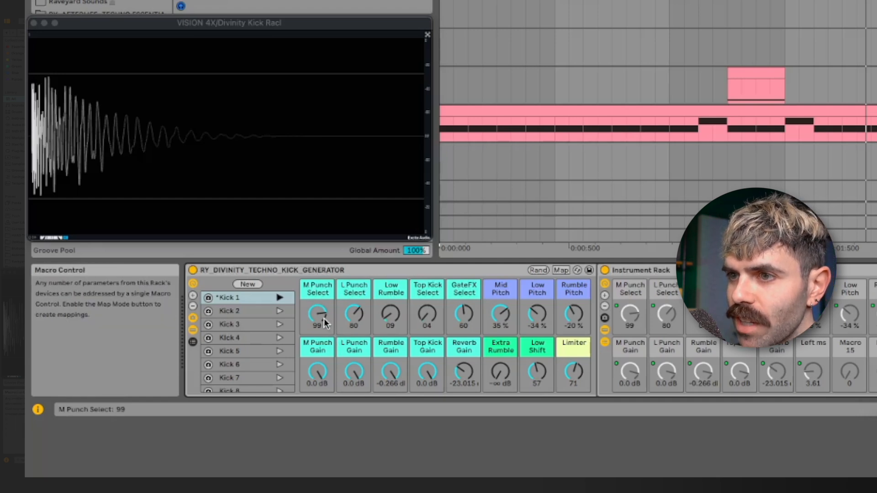
Step: Set the M Punch Select macro to 16 and Mid Pitch to 61 %, and try out M Punch Gain
mouse_move(317, 313)
left_mouse_down()
mouse_move(317, 351)
mouse_move(321, 322)
left_mouse_up()
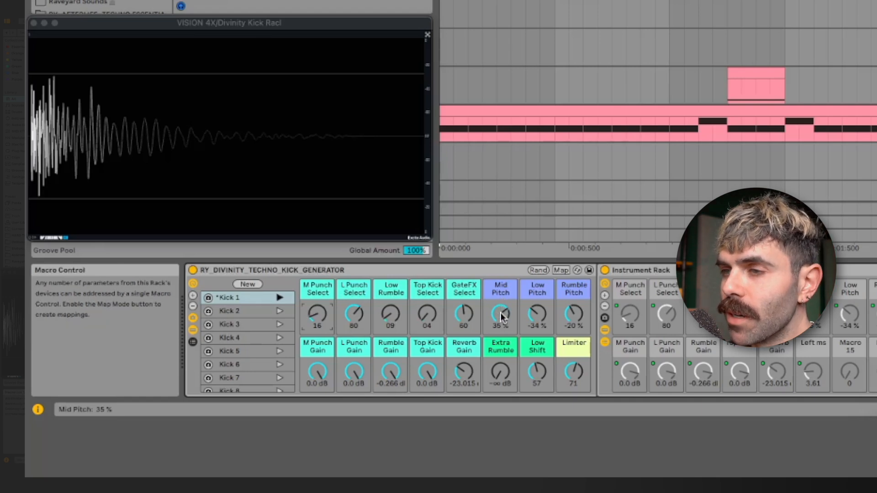
key("space")
mouse_move(502, 320)
left_mouse_down()
mouse_move(502, 358)
mouse_move(502, 311)
mouse_move(504, 319)
left_mouse_up()
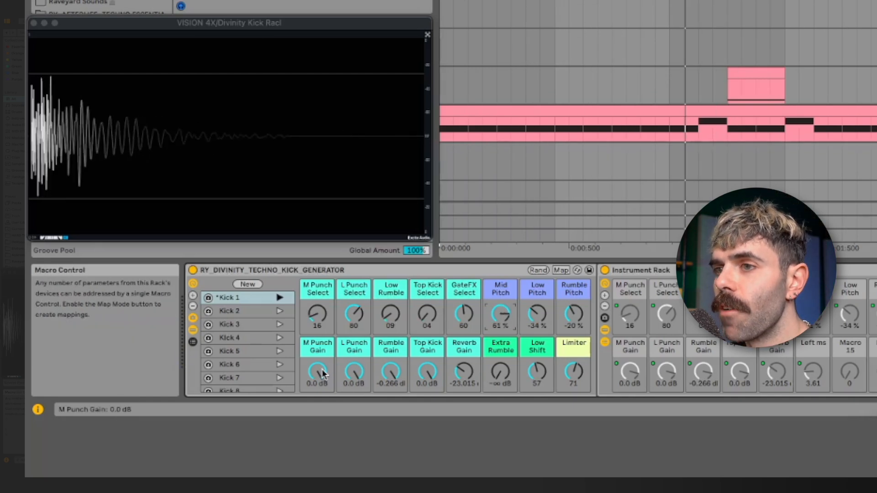
mouse_move(322, 373)
left_mouse_down()
mouse_move(322, 389)
mouse_move(323, 373)
left_mouse_up()
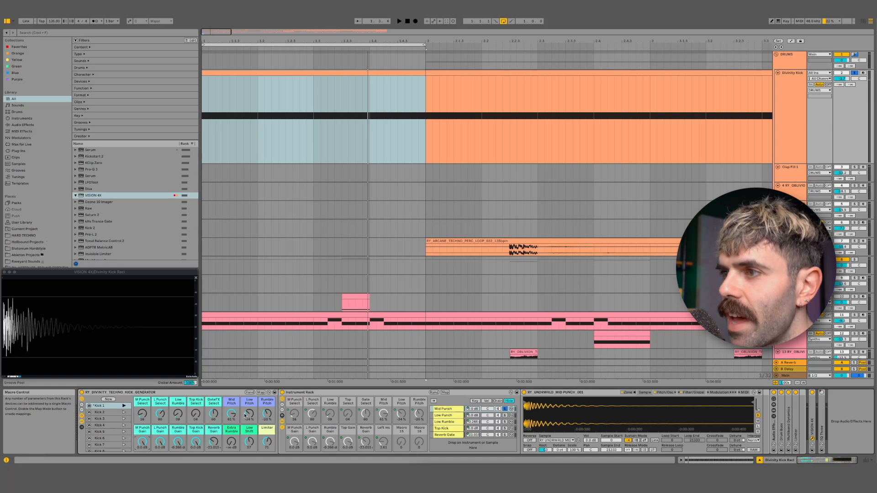
Step: Solo the Low Punch chain, set L Punch Select to 93 and Low Pitch to -61 %, and try out L Punch Gain
left_click(505, 417)
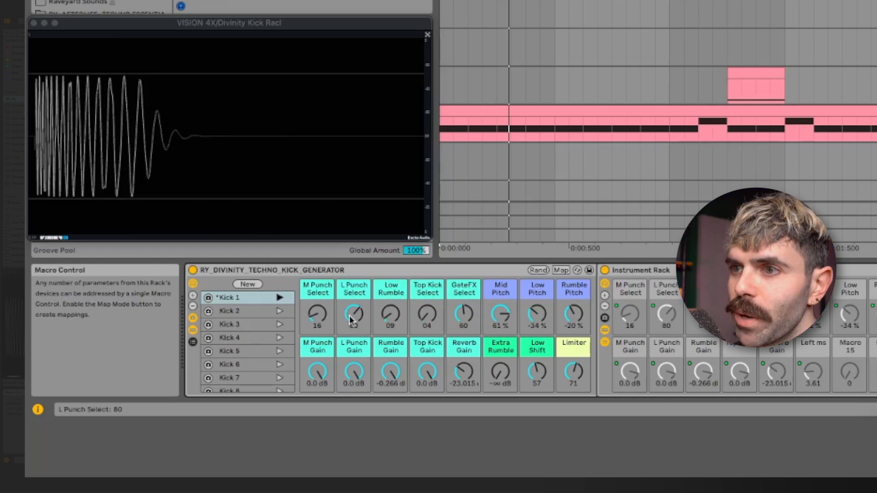
mouse_move(360, 320)
left_mouse_down()
mouse_move(359, 375)
mouse_move(359, 310)
left_mouse_up()
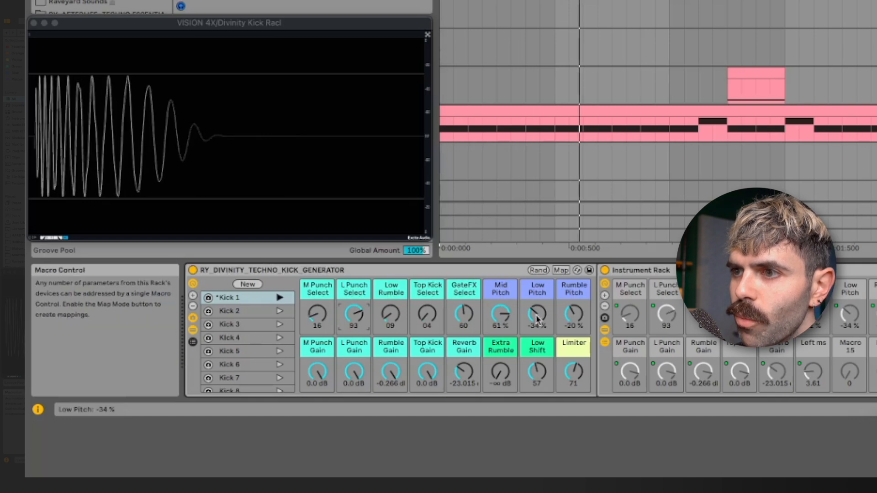
mouse_move(538, 321)
left_mouse_down()
mouse_move(538, 290)
mouse_move(538, 329)
left_mouse_up()
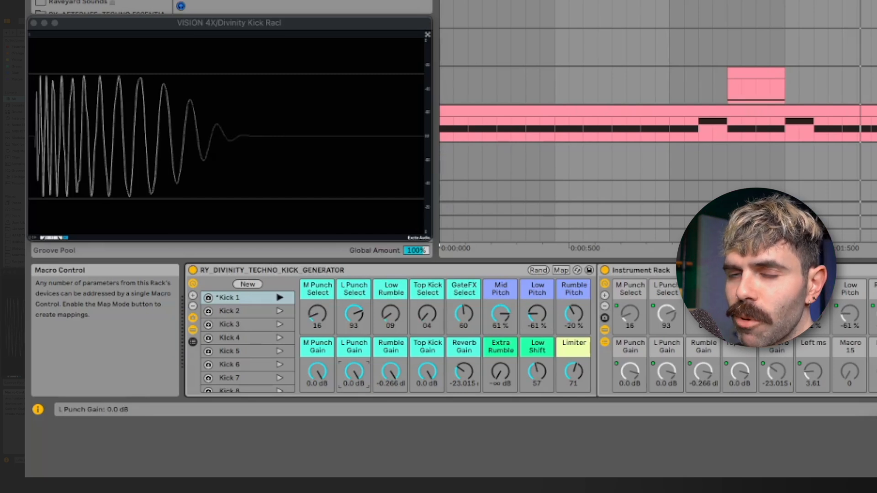
mouse_move(354, 370)
left_mouse_down()
mouse_move(354, 394)
mouse_move(354, 376)
left_mouse_up()
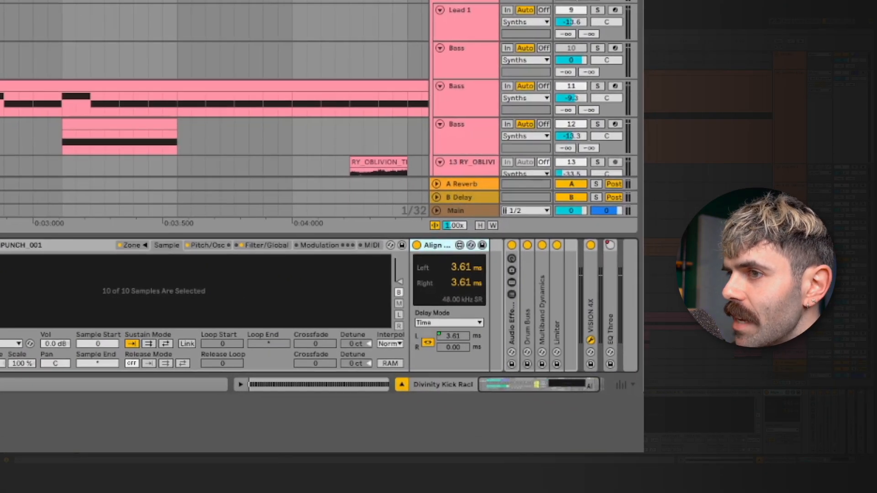
Step: Try out the Low Punch chain's delay by sweeping the Low Shift macro up to 127 and back down to 28
left_click_drag(453, 336, 453, 340)
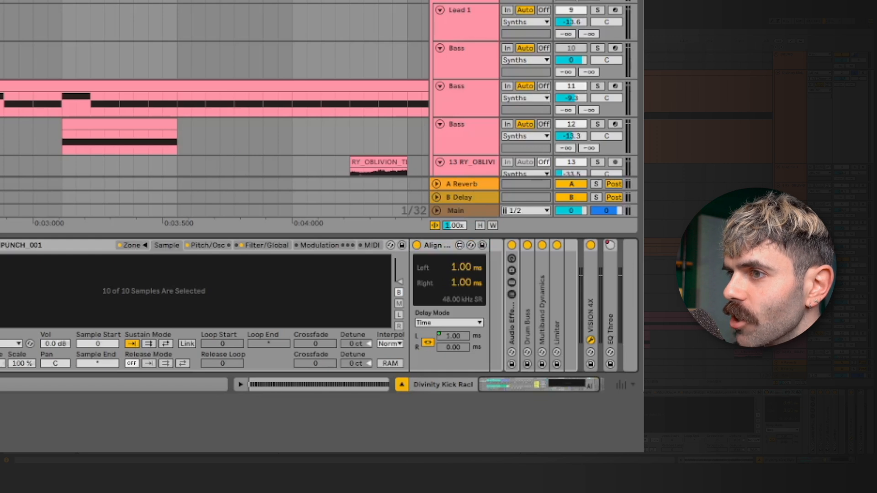
left_click_drag(250, 441, 249, 402)
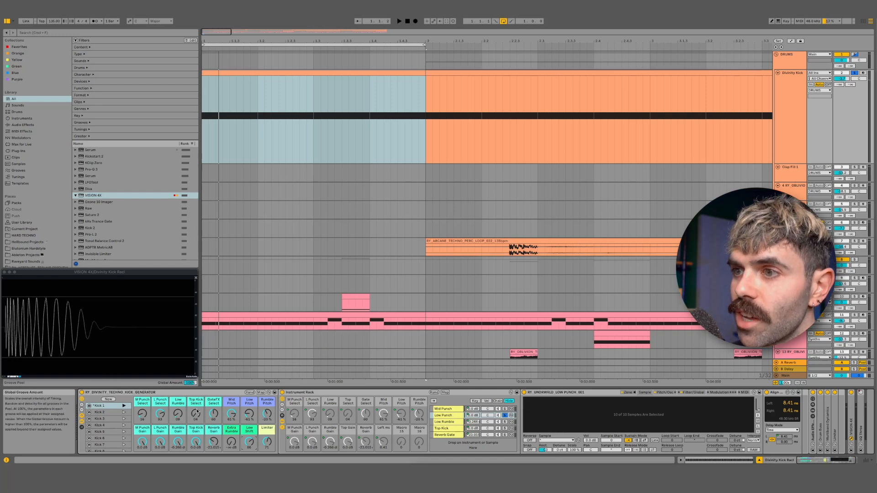
left_click_drag(248, 444, 248, 415)
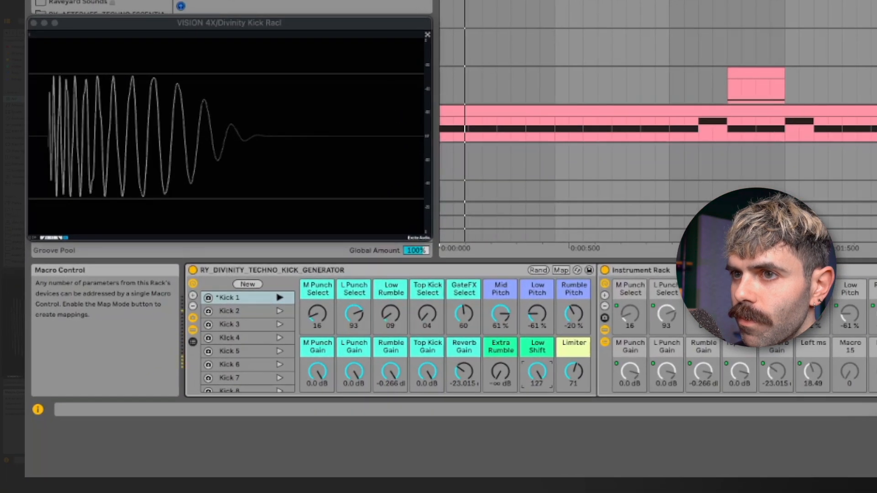
left_click_drag(536, 371, 536, 282)
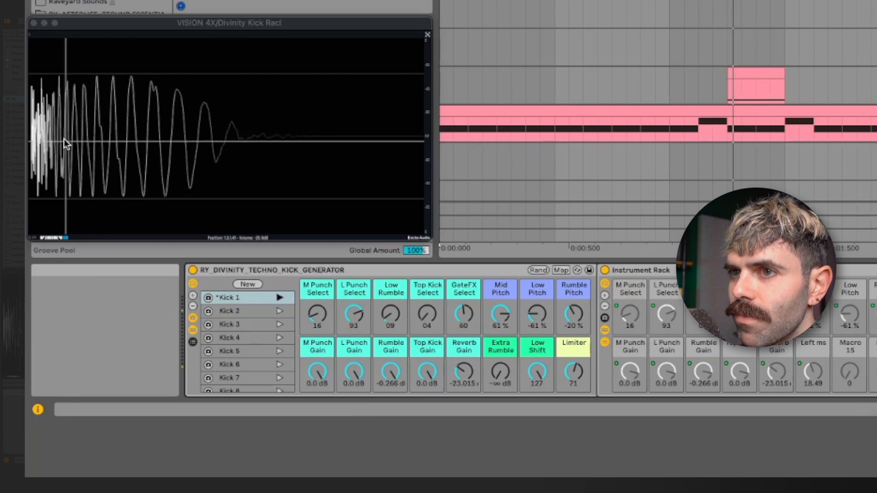
left_click_drag(532, 372, 532, 429)
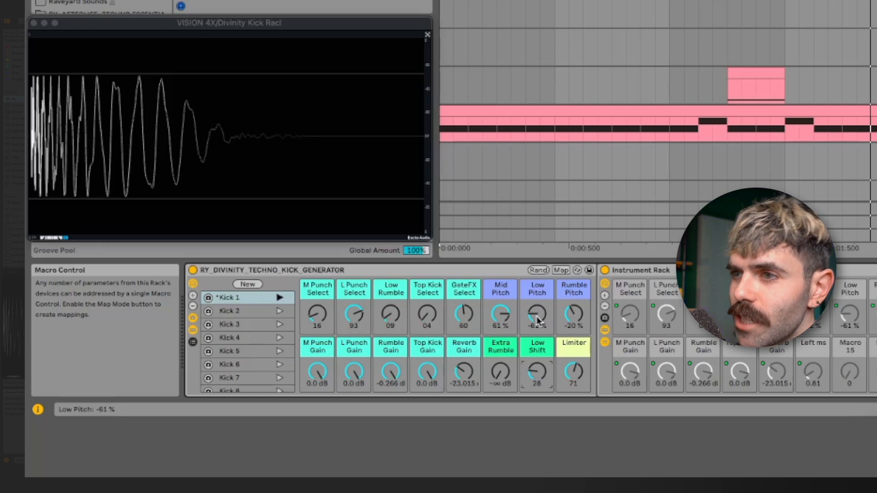
Step: Adjust the Low Pitch and Low Shift macros against each other, settling on Low Pitch -12 % and Low Shift 62
mouse_move(541, 320)
left_mouse_down()
mouse_move(541, 287)
mouse_move(541, 310)
left_mouse_up()
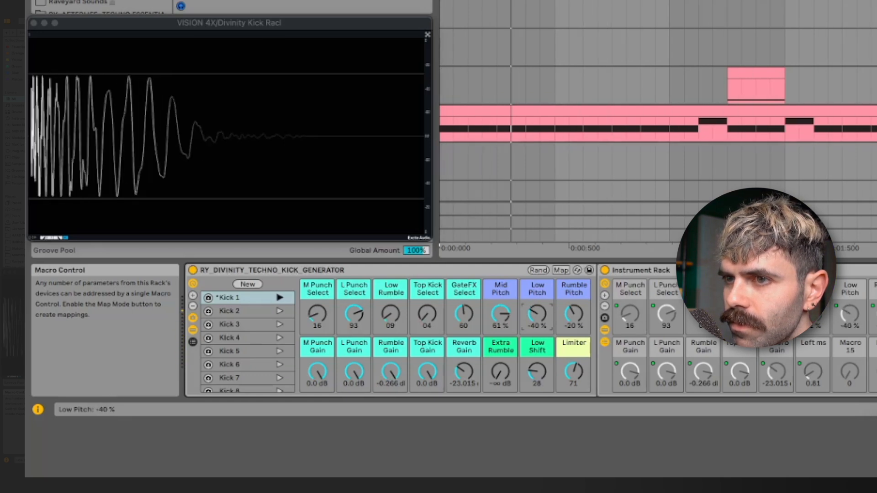
left_click_drag(535, 383, 533, 318)
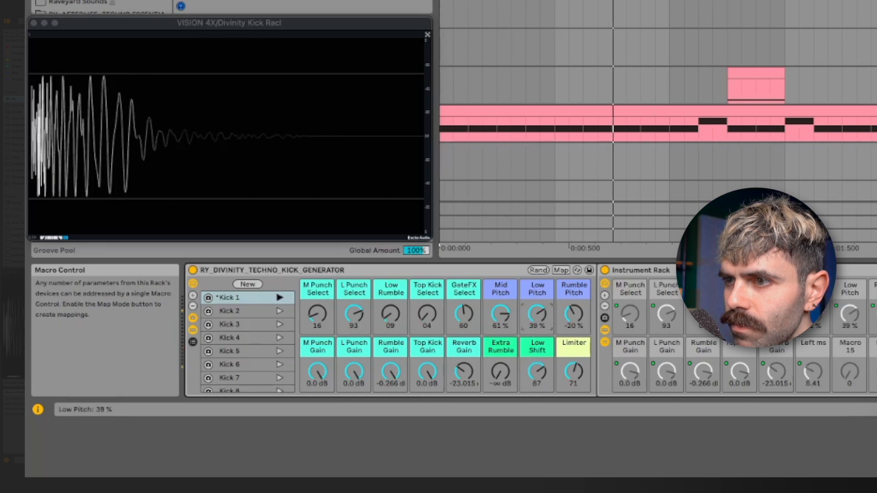
left_click_drag(530, 376, 531, 410)
left_click_drag(539, 317, 539, 331)
left_click_drag(539, 371, 539, 356)
mouse_move(541, 325)
left_mouse_down()
mouse_move(540, 313)
mouse_move(542, 330)
left_mouse_up()
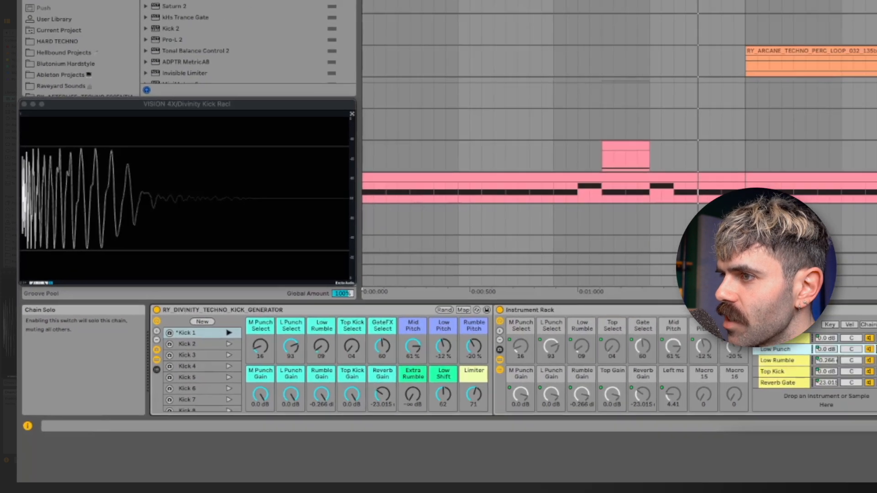
Step: Solo the Low Rumble chain, play it, and set Low Rumble to 100, Rumble Pitch to -43 % and Rumble Gain to 0.0 dB
left_click(511, 421)
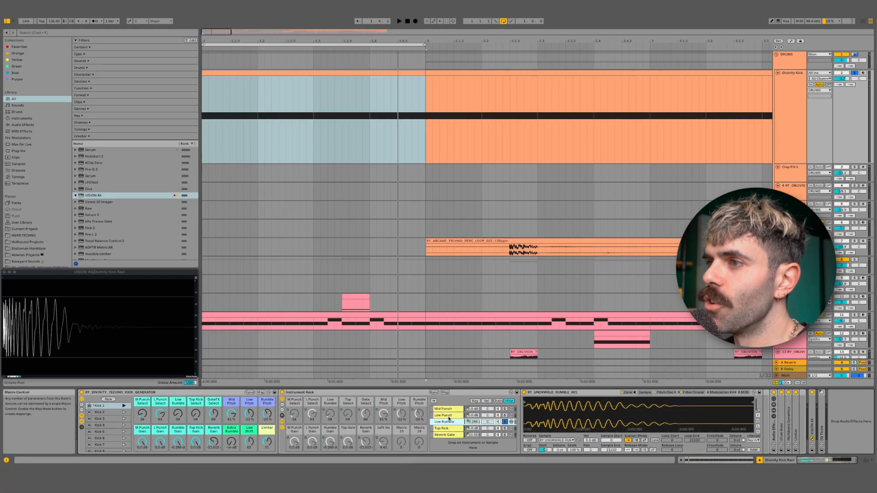
key("space")
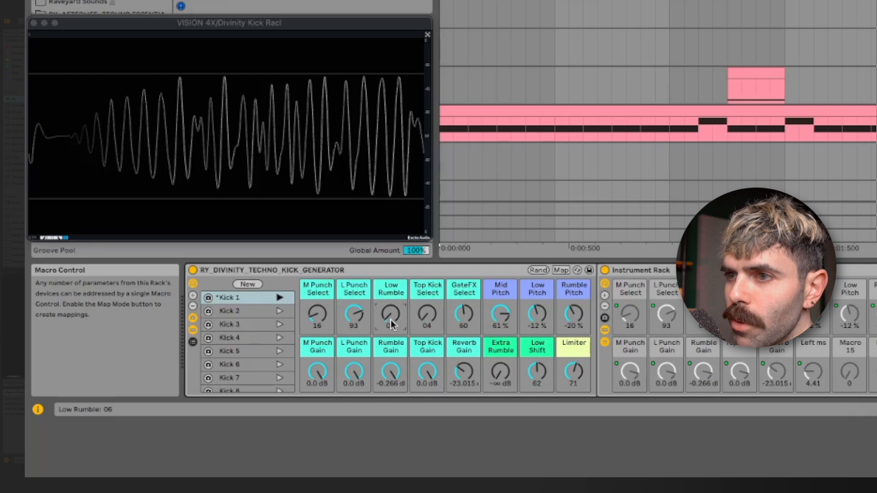
left_click_drag(391, 320, 390, 263)
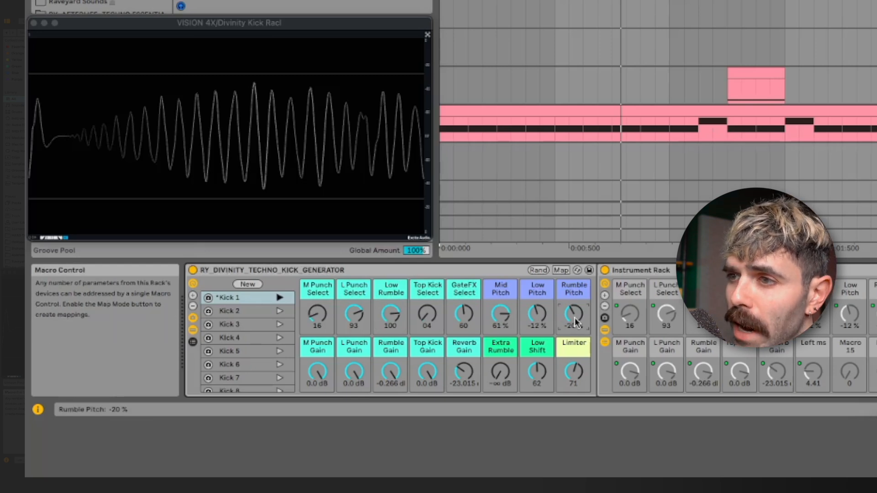
mouse_move(578, 323)
left_mouse_down()
mouse_move(578, 296)
mouse_move(577, 363)
mouse_move(578, 338)
left_mouse_up()
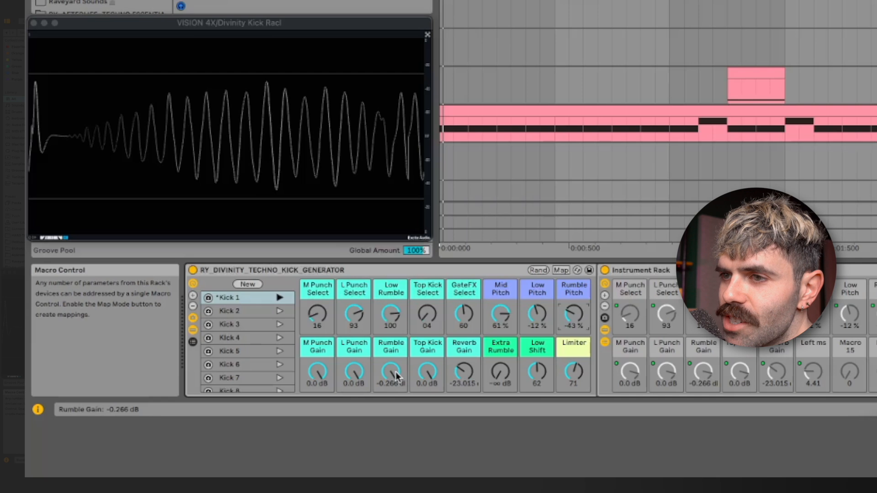
mouse_move(392, 376)
left_mouse_down()
mouse_move(392, 411)
mouse_move(392, 375)
left_mouse_up()
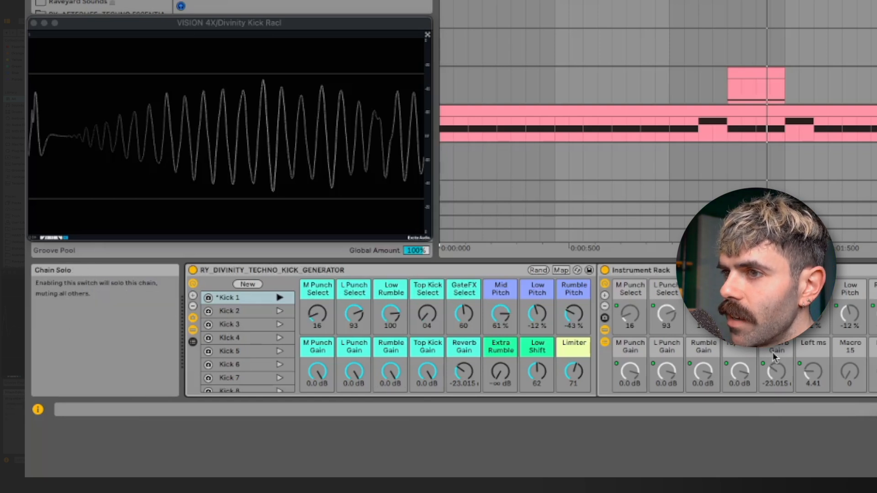
Step: Set Top Kick Select to 127 with Top Kick Gain at 0.0 dB, and GateFX Select to 125 with Reverb Gain at -3.447 dB
left_click_drag(427, 313, 427, 286)
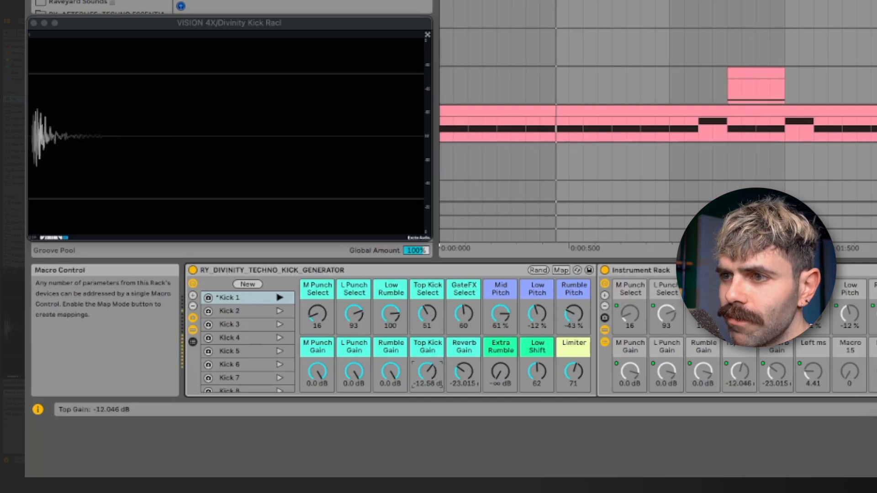
left_click(432, 375)
left_click_drag(430, 315, 430, 280)
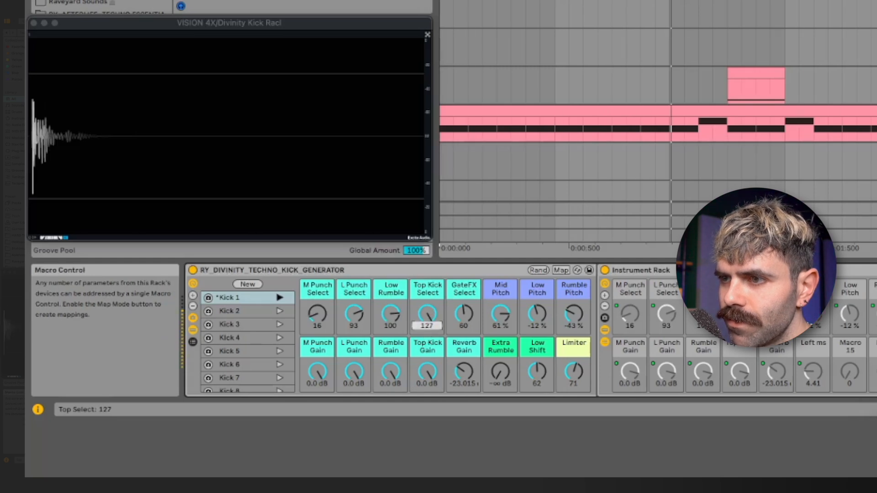
left_click_drag(463, 372, 464, 362)
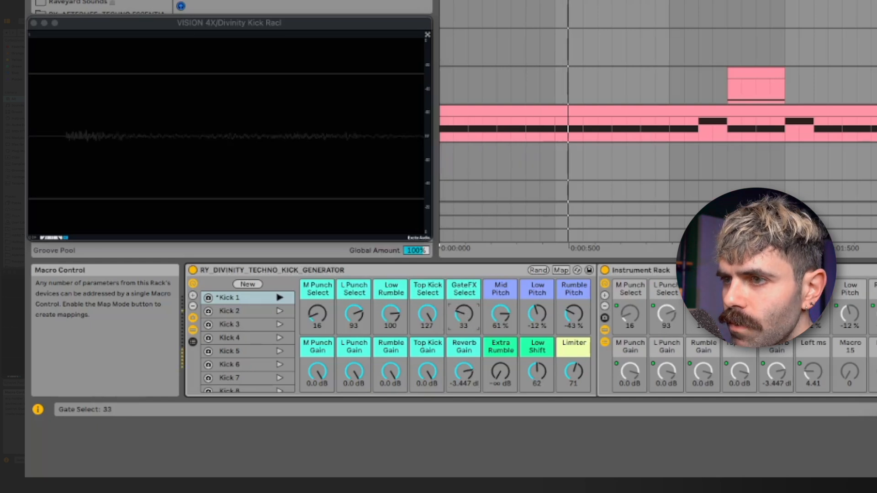
left_click_drag(464, 314, 463, 300)
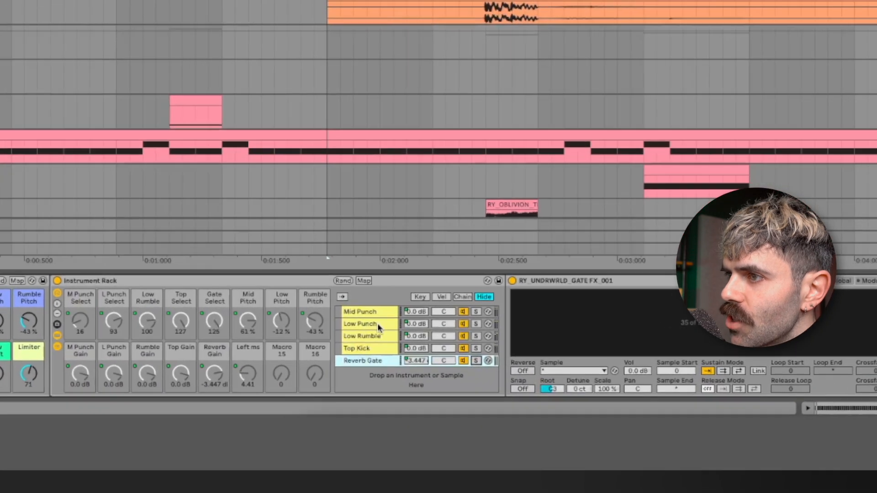
Step: Solo the Mid Punch and Low Punch chains together and set the Extra Rumble macro to -13.384 dB
left_click(379, 325)
left_click(378, 314, "shift")
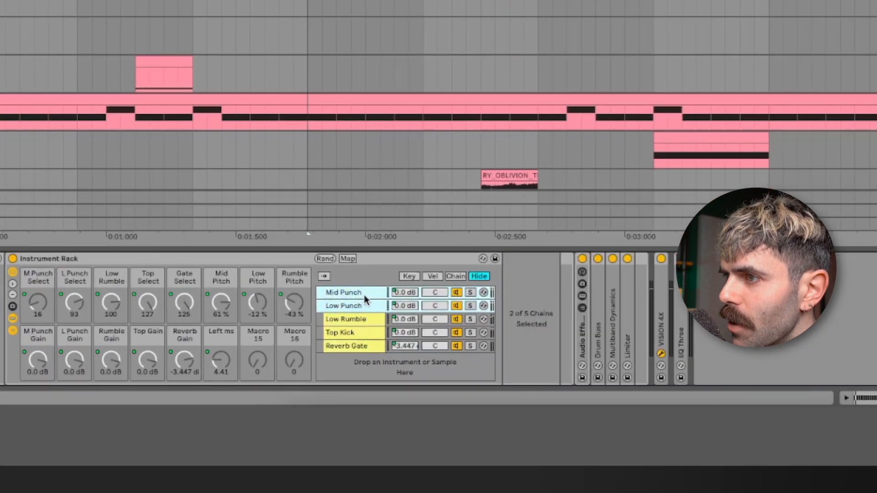
left_click(470, 306)
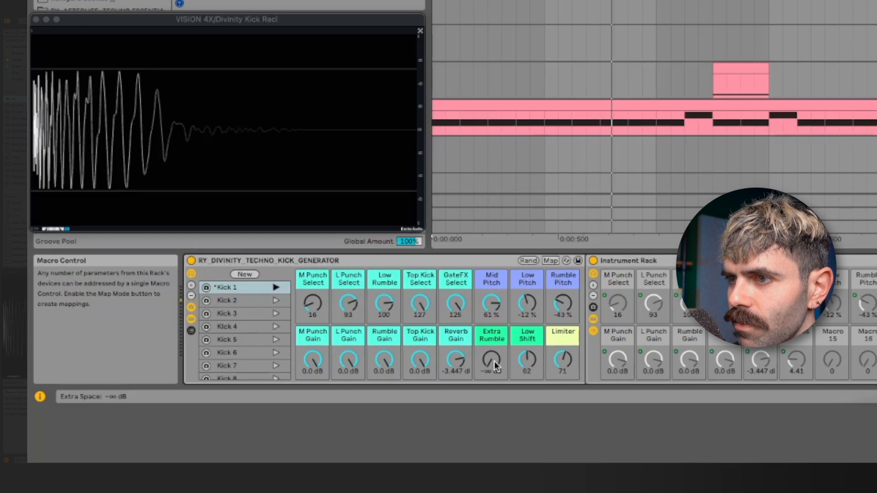
left_click_drag(399, 391, 398, 379)
left_click_drag(504, 355, 504, 334)
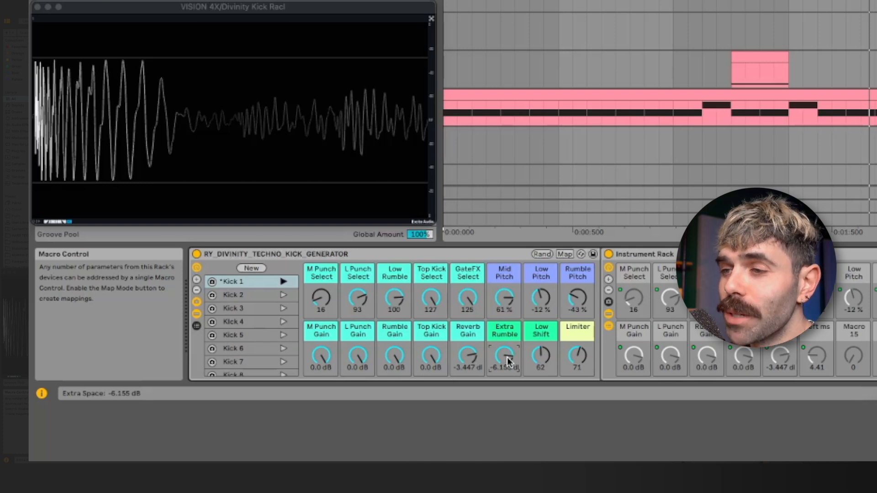
left_click_drag(509, 363, 508, 369)
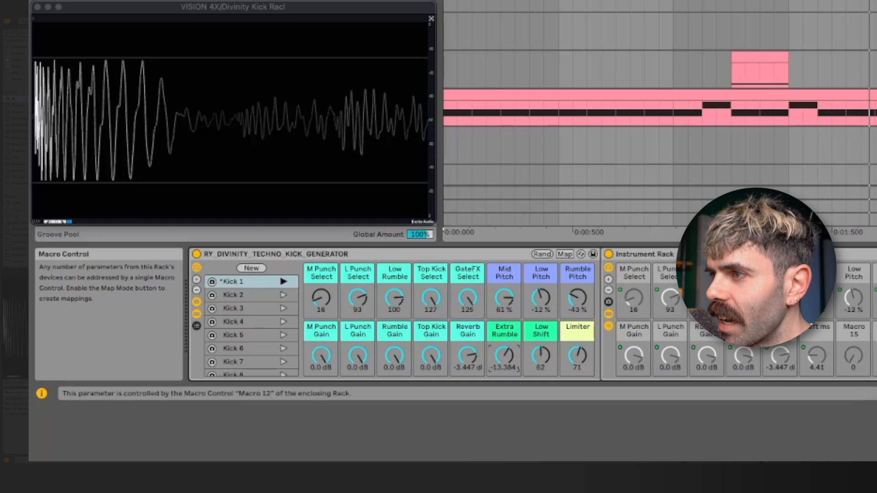
Step: Set the Limiter macro to 84 and hide the kick generator rack's inner devices
left_click(576, 361)
left_click_drag(575, 361, 575, 381)
key("space")
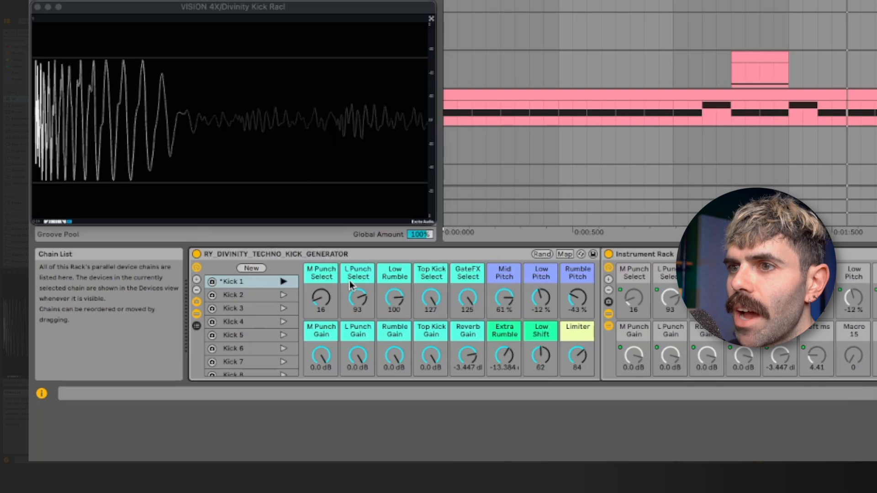
left_click(197, 314)
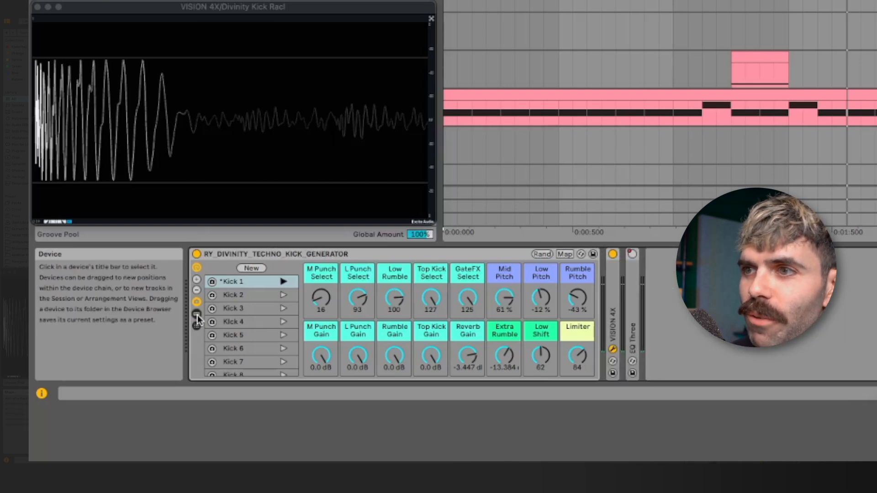
Step: Launch the rack's macro variations one after another from Kick 1 onward, and return to Kick 1
left_click(283, 282)
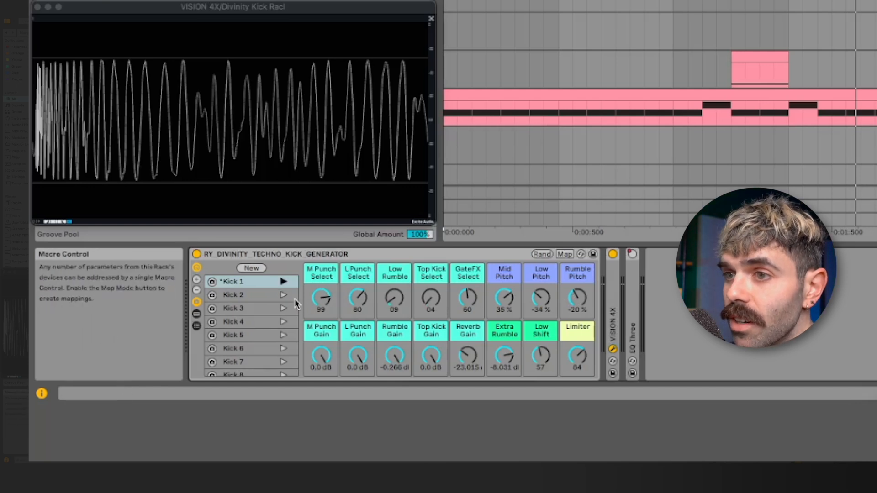
left_click(284, 295)
left_click(283, 309)
left_click(283, 321)
left_click(283, 335)
left_click(283, 349)
left_click(284, 363)
scroll(284, 364, "down", 3)
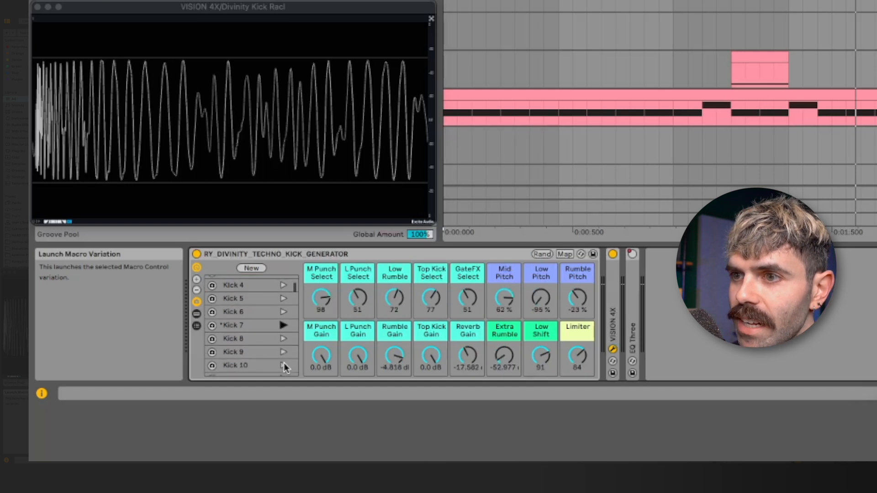
left_click(283, 336)
left_click(285, 350)
scroll(284, 350, "down", 2)
scroll(284, 352, "up", 5)
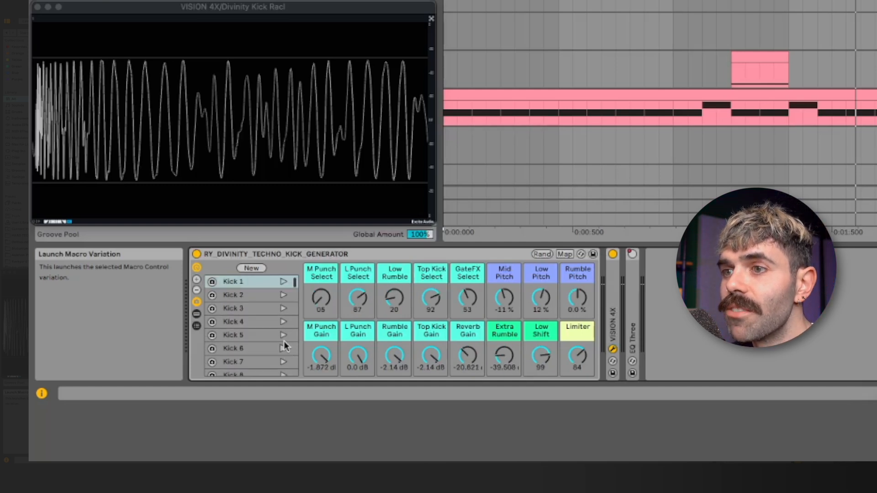
left_click(283, 282)
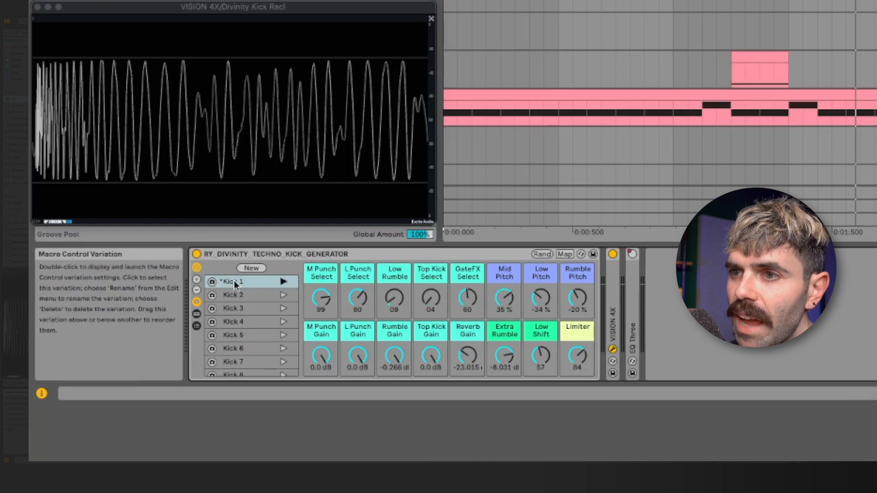
Step: Play the kick loop from Kick 1 and audition the macro variations Kick 2 through Kick 6 in turn
left_click(561, 184)
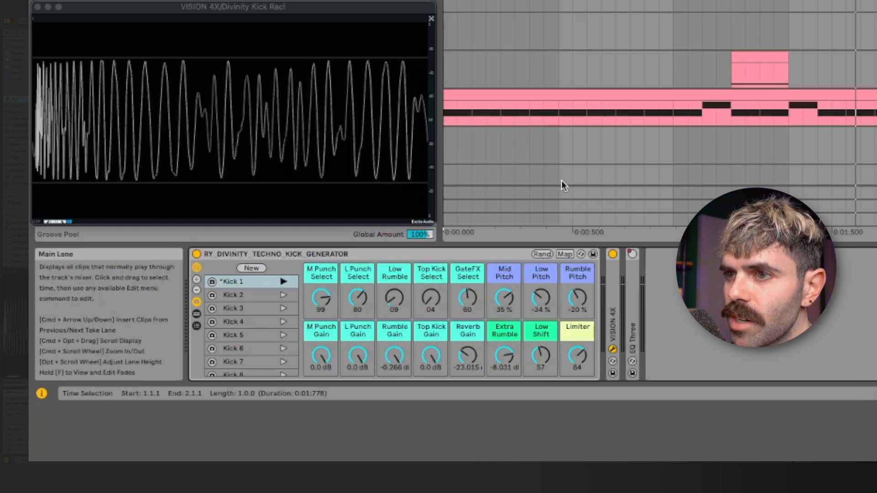
key("space")
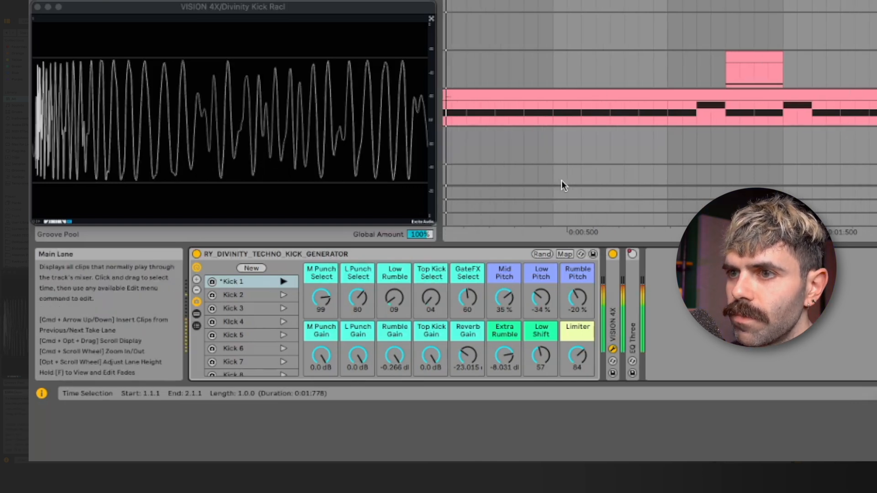
left_click(284, 295)
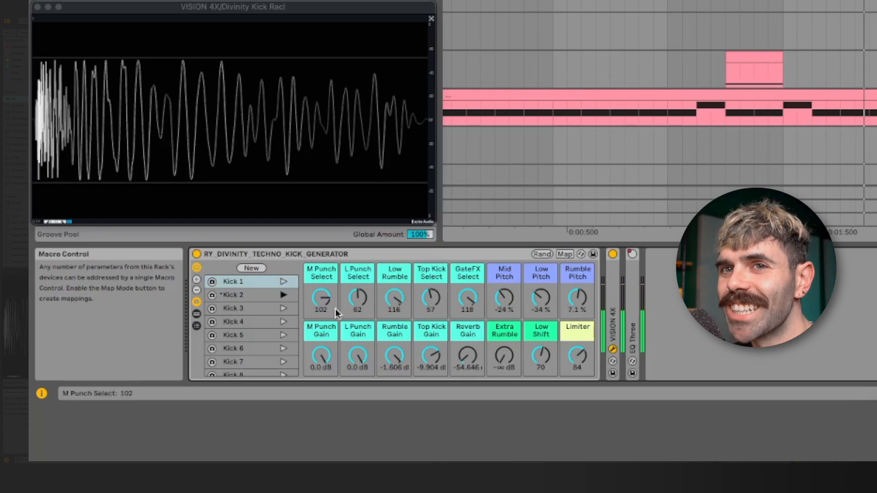
left_click(284, 308)
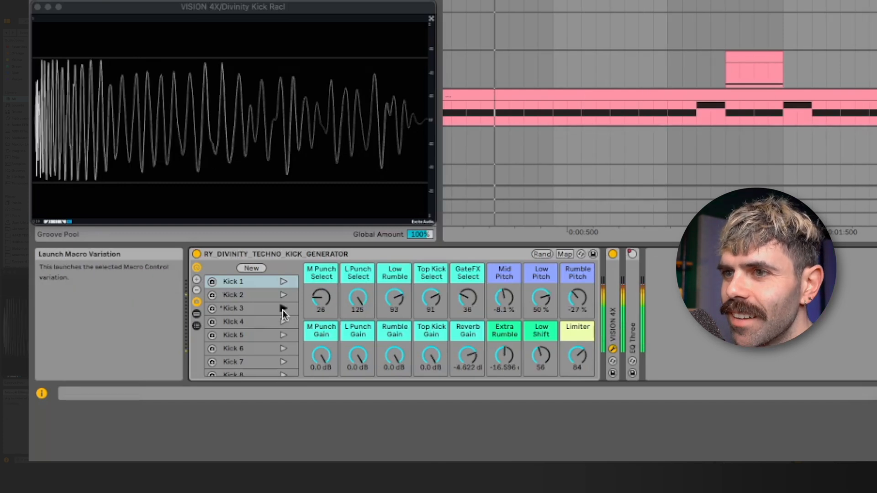
left_click(284, 322)
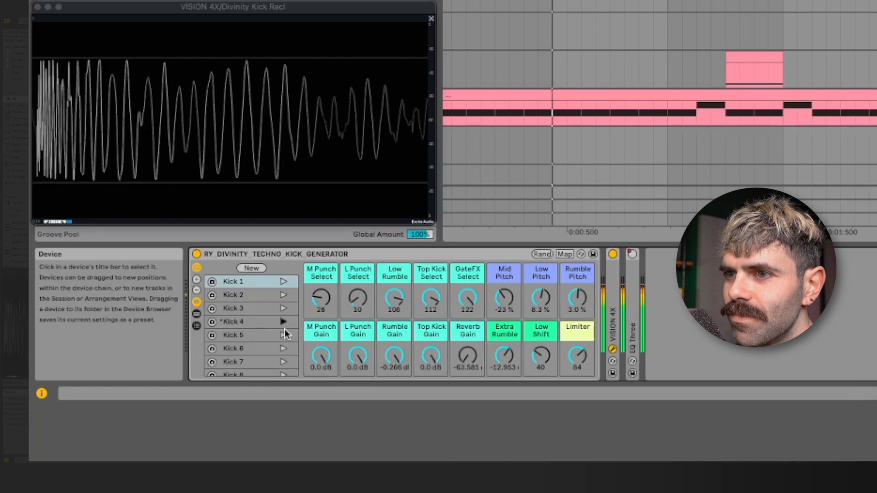
left_click(283, 336)
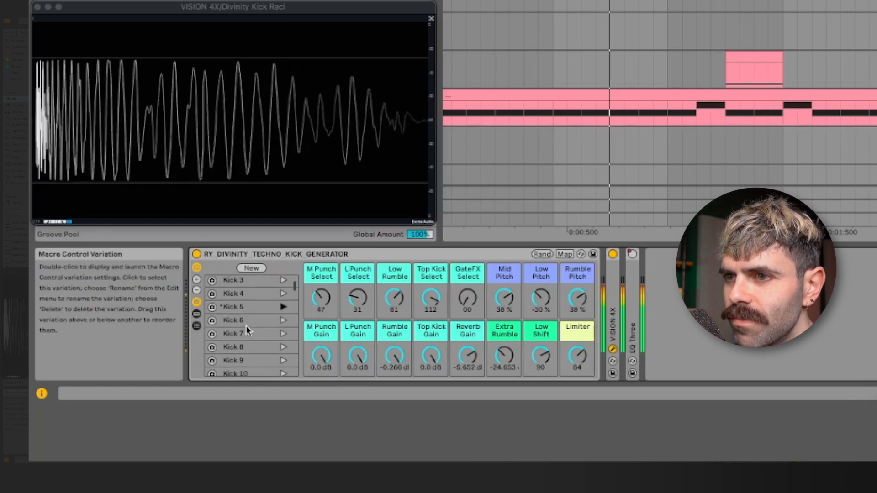
scroll(245, 325, "down", 3)
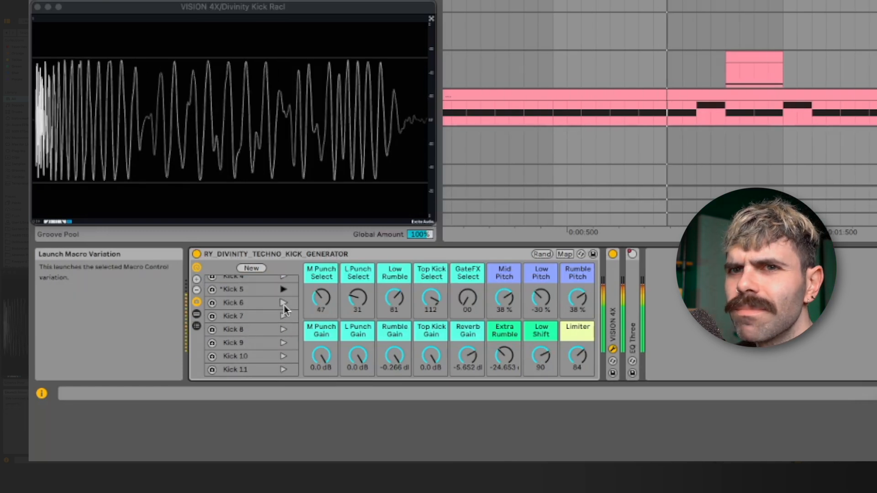
left_click(283, 305)
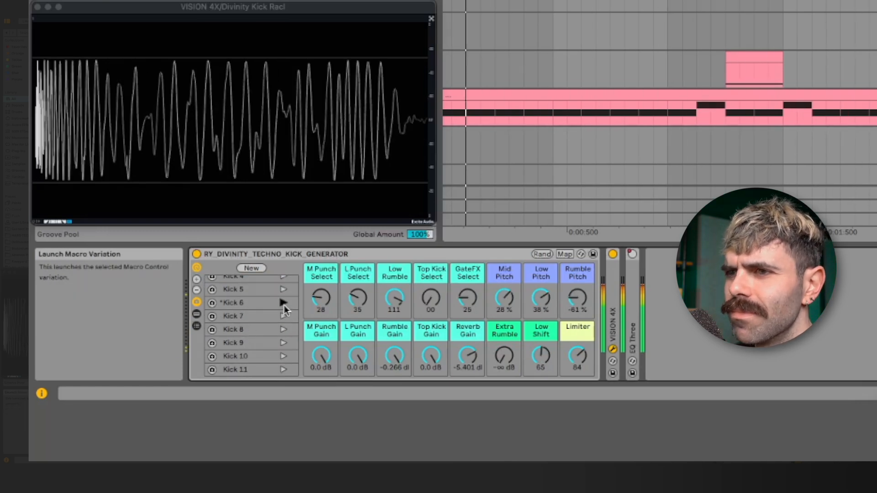
Step: Audition the macro variations Kick 8, Kick 10, Kick 12 and Kick 15 over the playing kick loop
left_click(284, 331)
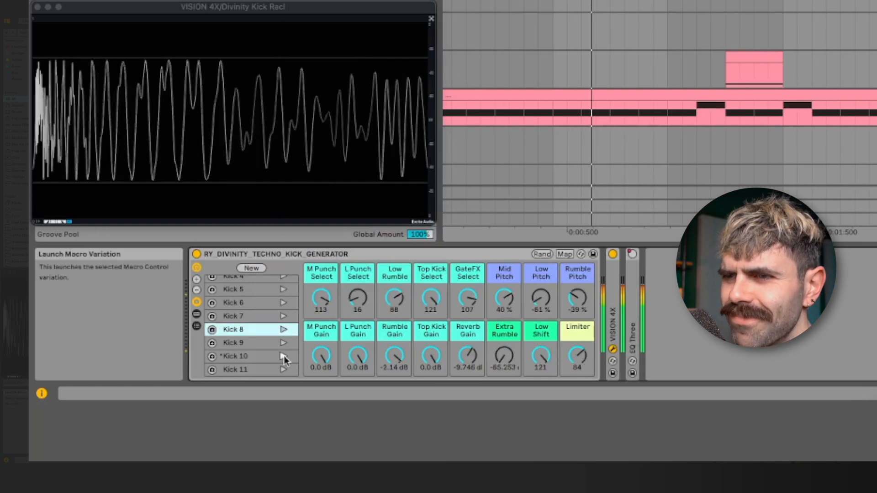
left_click(284, 357)
scroll(284, 361, "down", 2)
scroll(284, 361, "down", 2)
left_click(283, 327)
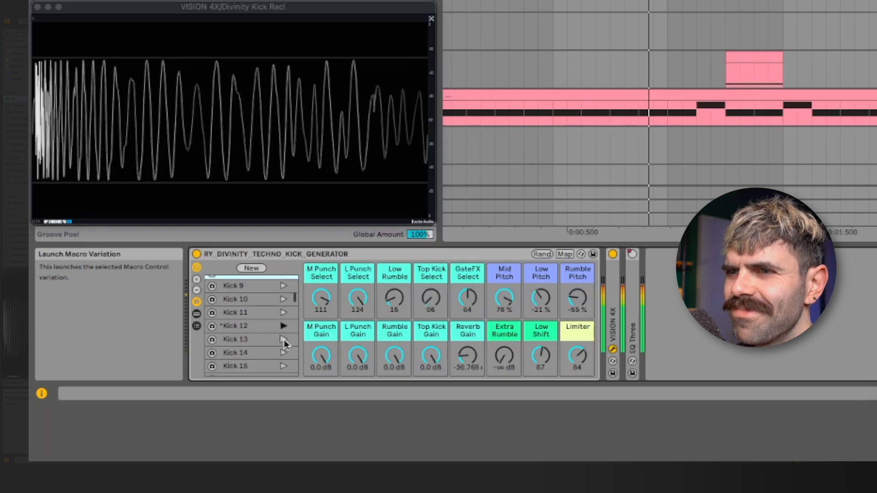
scroll(284, 339, "down", 3)
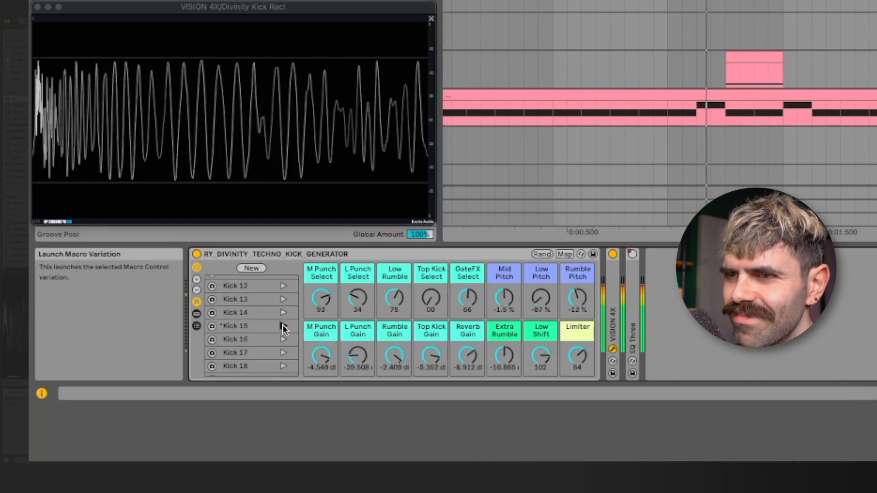
left_click(283, 326)
Step: Sample variations further down the list over the loop, from Kick 18 on, and finish on Kick 40
scroll(283, 325, "down", 3)
left_click(284, 323)
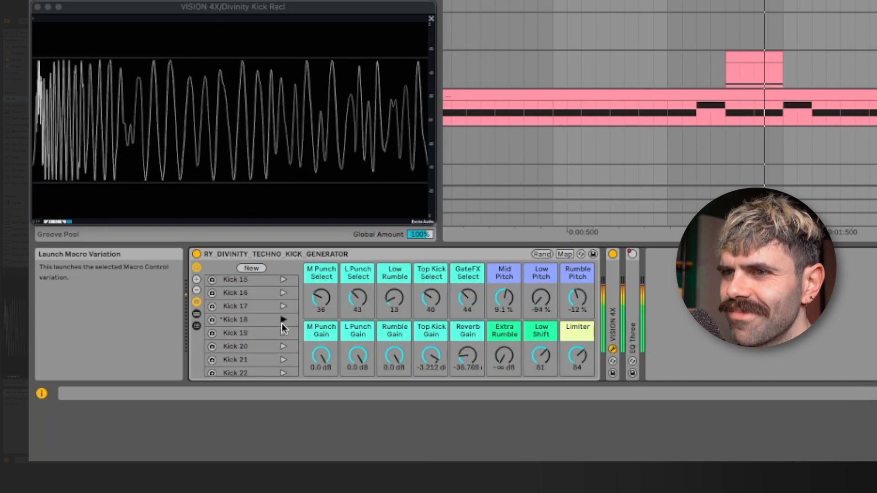
scroll(279, 325, "down", 10)
left_click(284, 302)
scroll(284, 306, "up", 7)
left_click(283, 304)
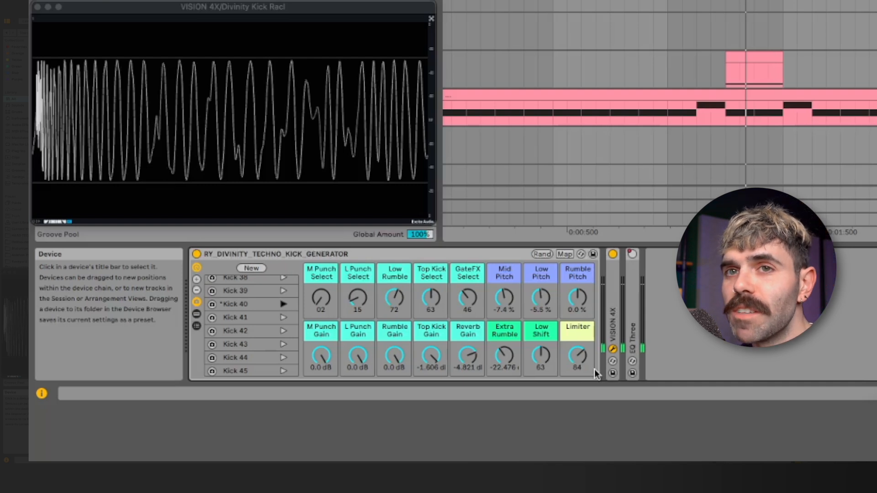
Step: Randomize the kick rack's macro values repeatedly to generate new kicks while the loop plays
left_click(542, 254)
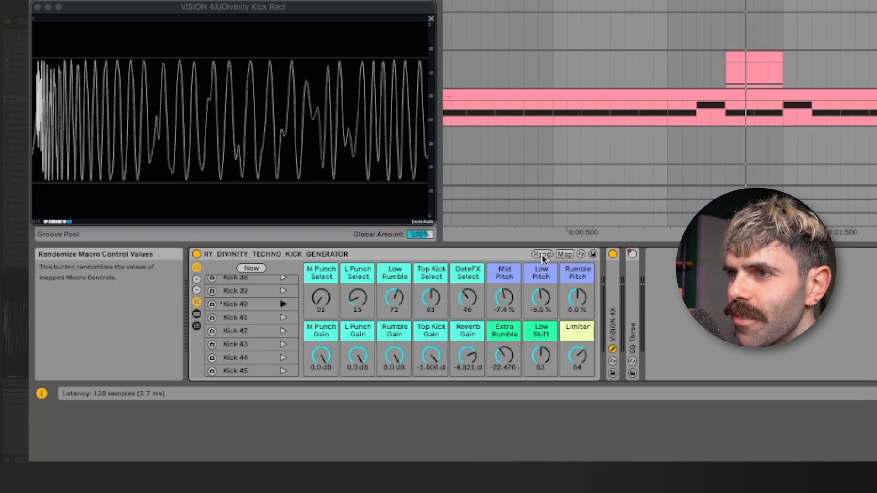
left_click(542, 254)
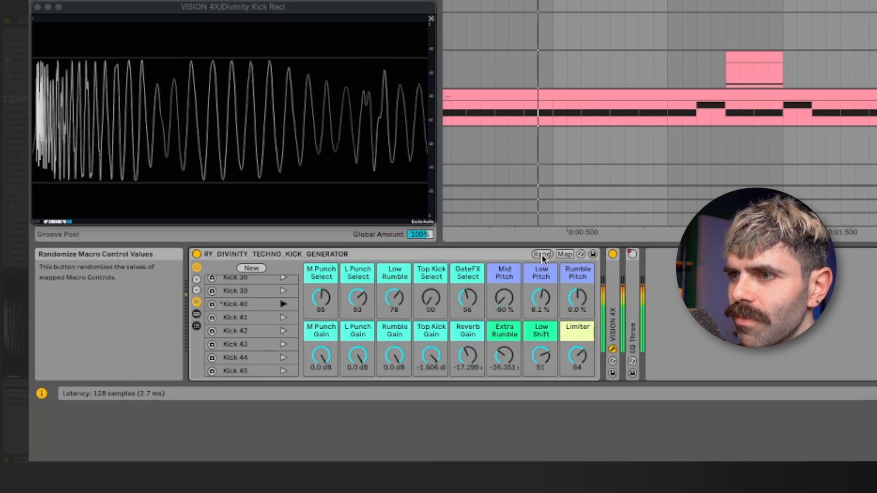
left_click(541, 254)
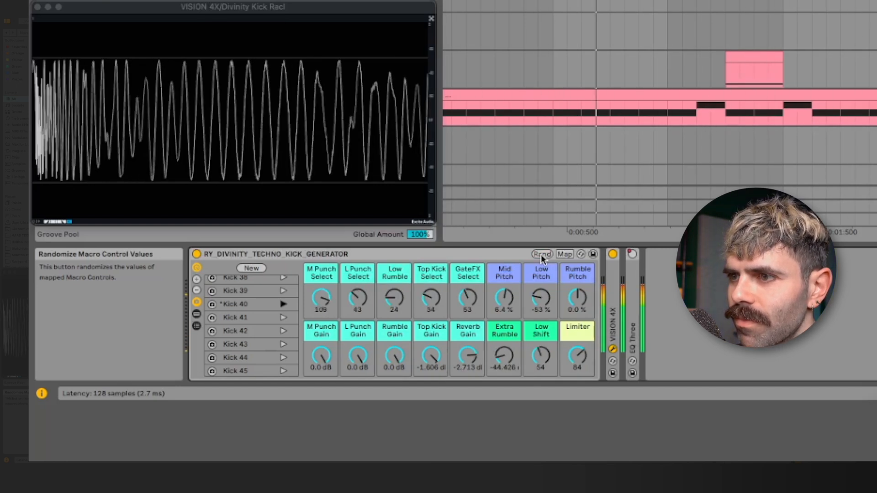
left_click(540, 254)
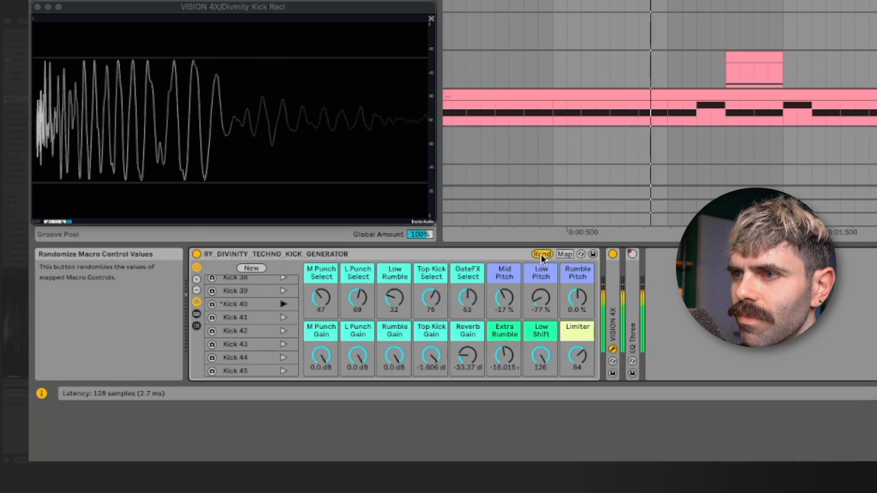
left_click(541, 254)
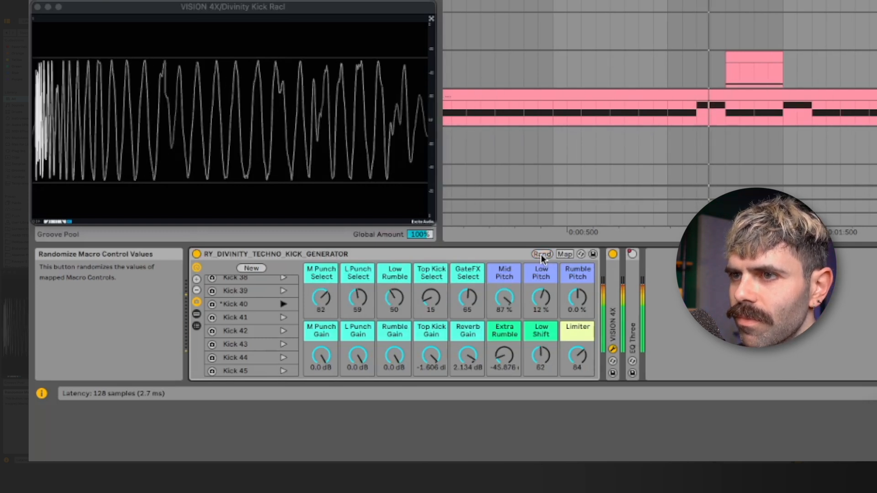
left_click(541, 254)
left_click(541, 254)
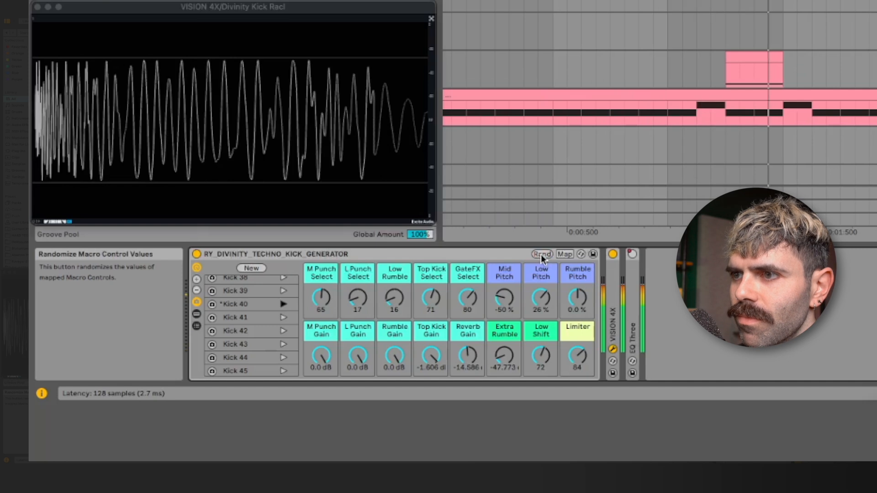
left_click(541, 254)
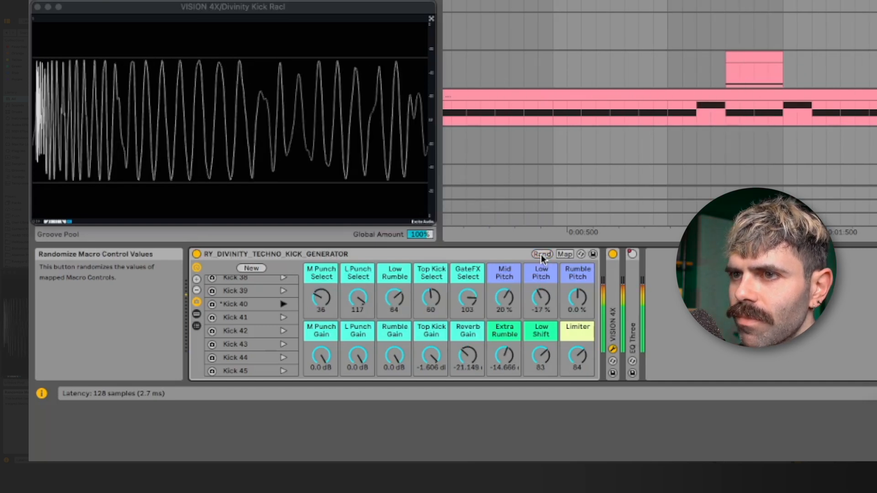
left_click(541, 254)
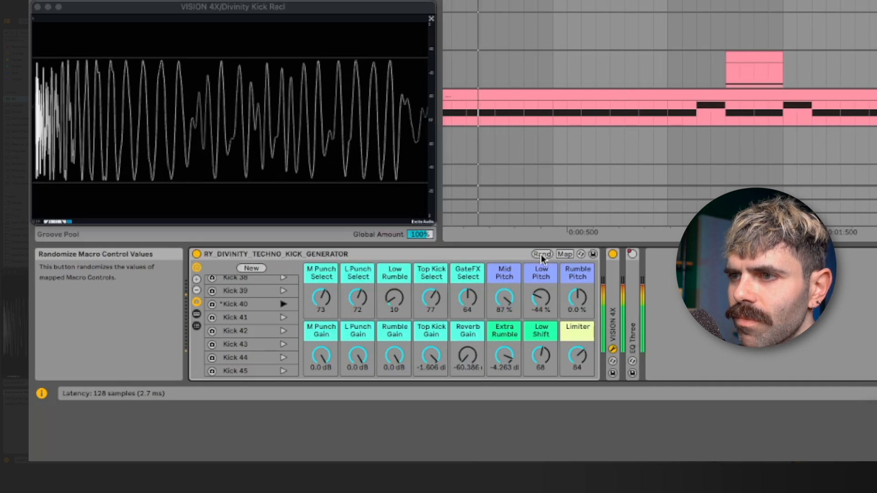
left_click(541, 254)
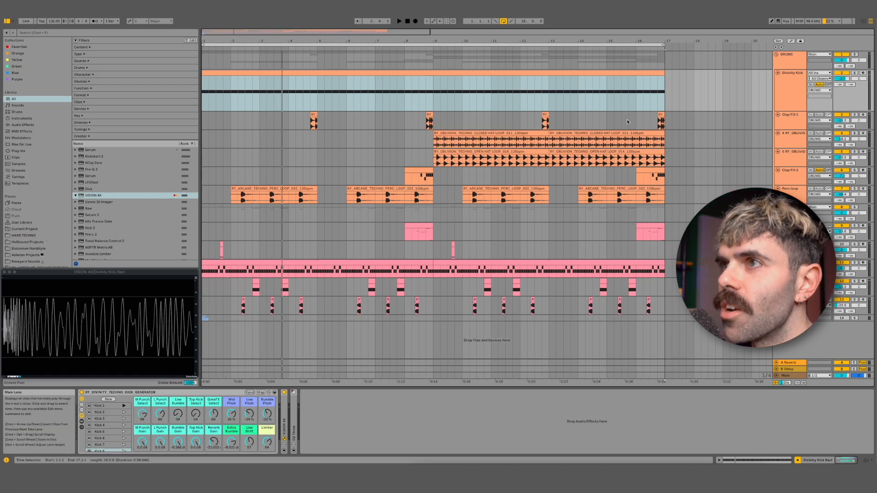
Step: Play the arrangement from its start, launch the Kick 2 variation and set its Extra Rumble macro to -5.622 dB
key("space")
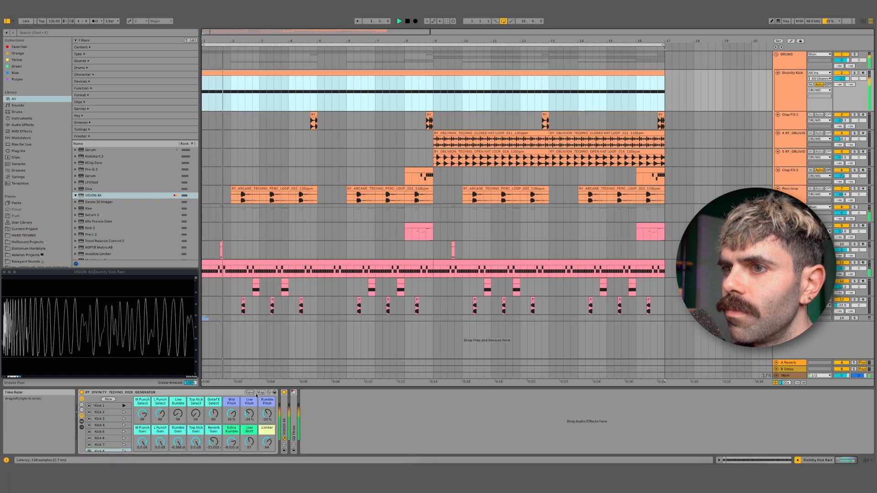
left_click(124, 412)
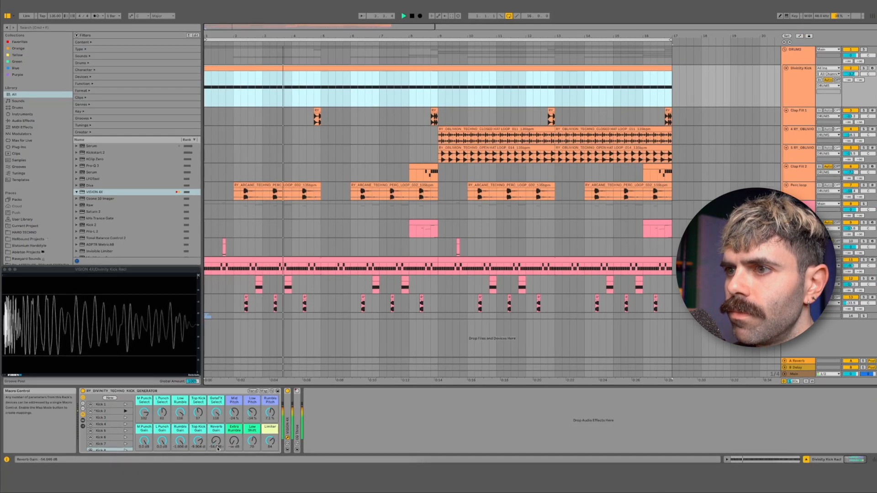
left_click_drag(231, 441, 231, 438)
left_click_drag(409, 385, 410, 363)
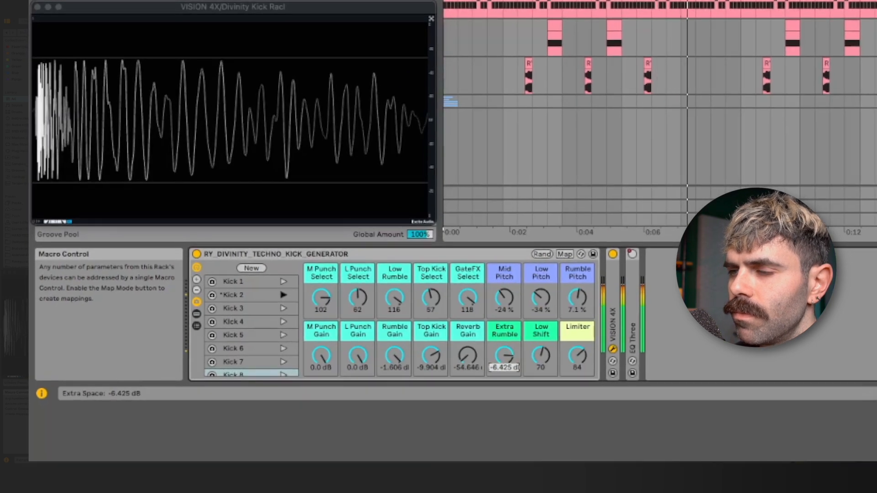
left_click_drag(505, 356, 504, 353)
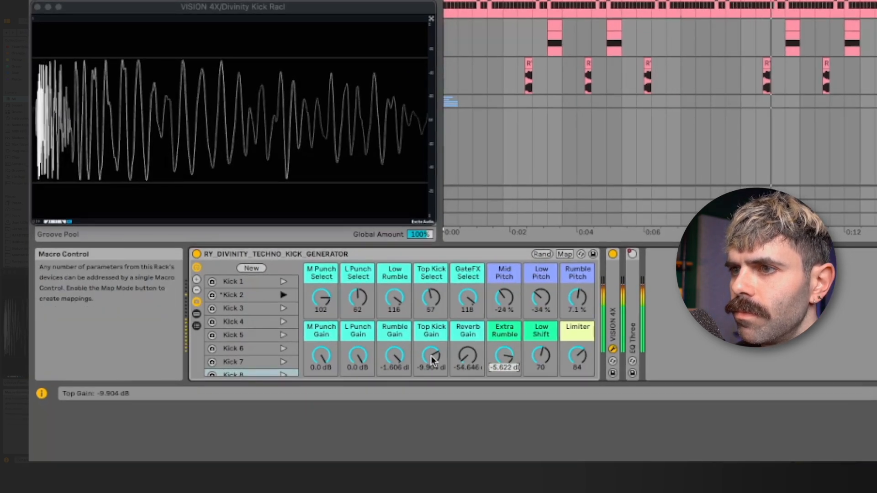
Step: Audition the macro variations Kick 3 through Kick 9 in turn within the playing arrangement
left_click(284, 308)
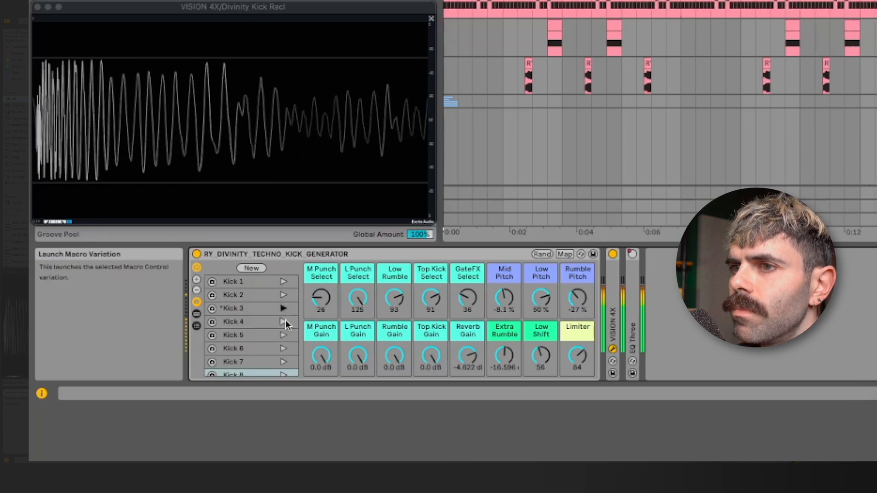
left_click(285, 322)
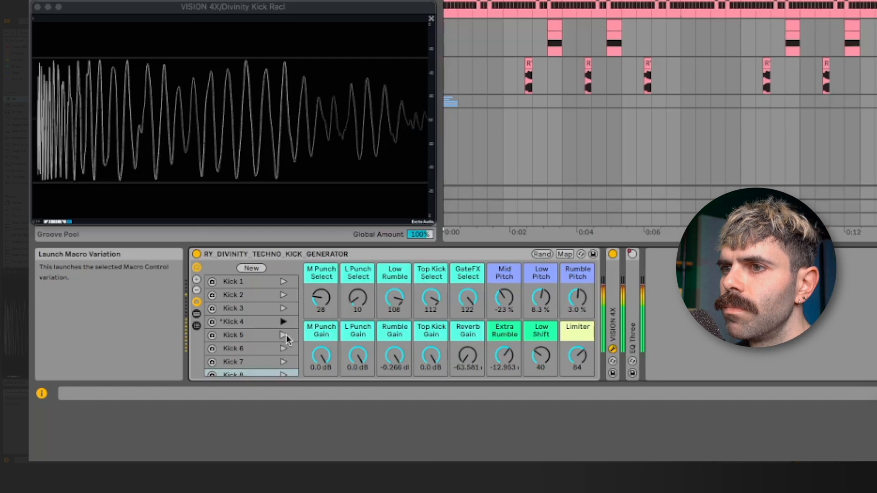
left_click(282, 338)
scroll(286, 345, "down", 2)
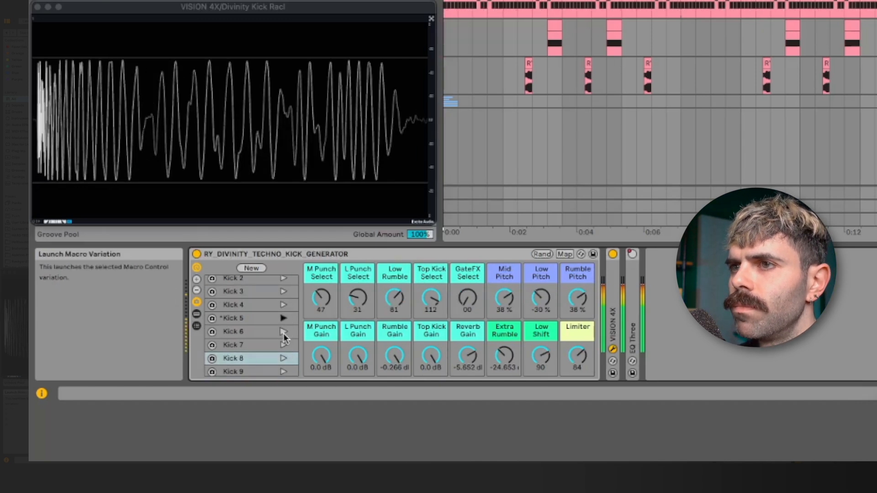
left_click(283, 333)
scroll(283, 334, "down", 2)
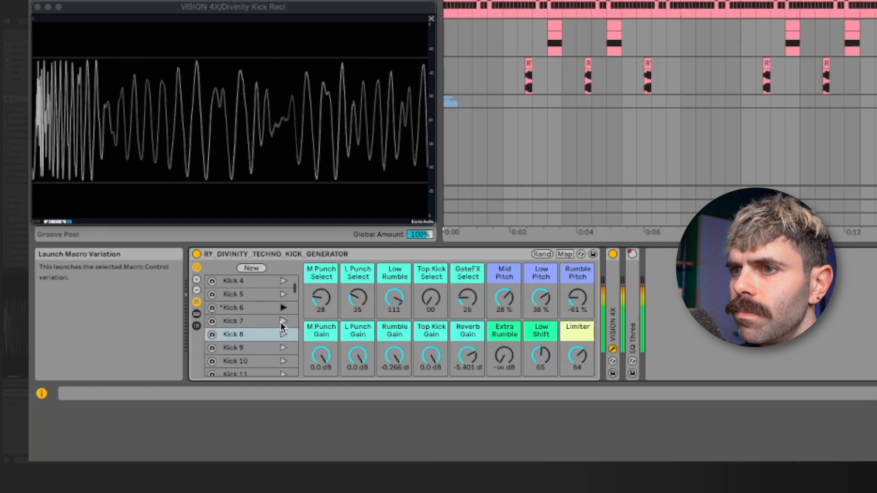
left_click(282, 322)
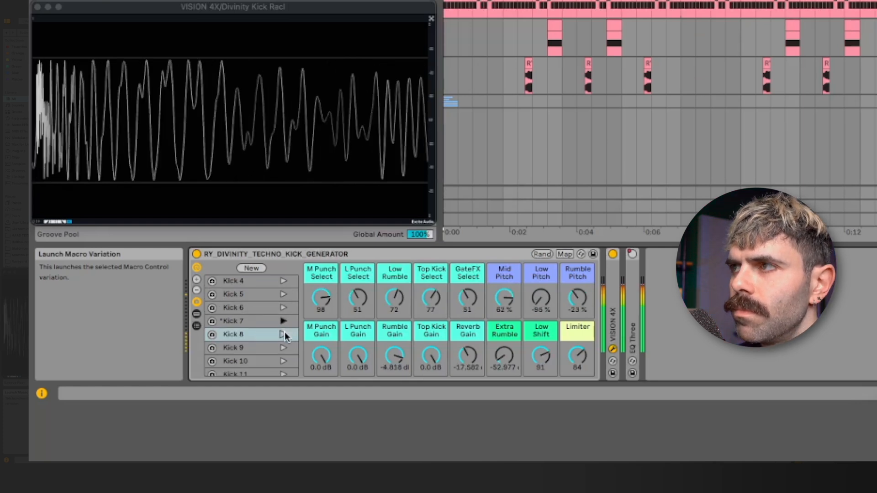
left_click(283, 335)
left_click(284, 348)
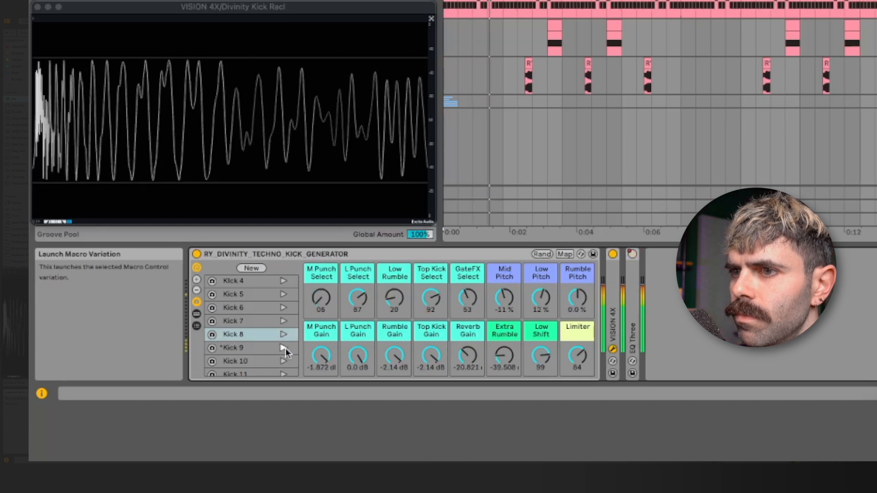
Step: Continue auditioning the macro variations in order within the arrangement, from Kick 10 through Kick 16
scroll(286, 348, "down", 2)
left_click(284, 339)
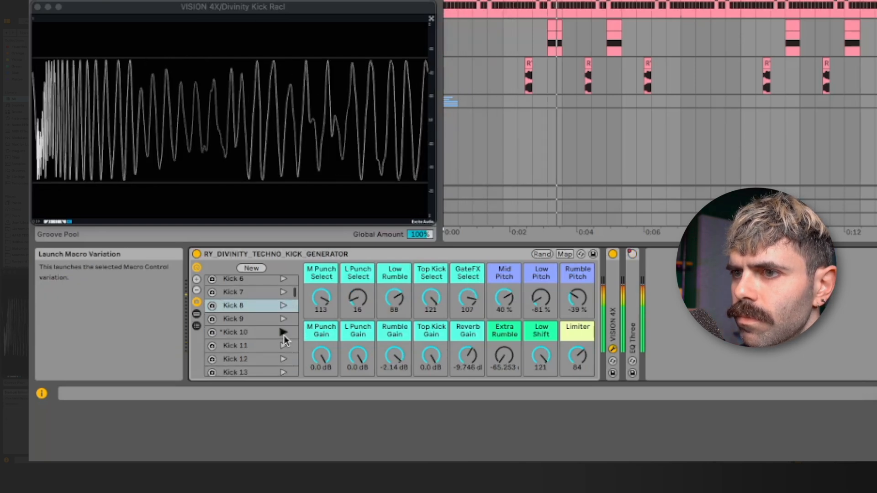
scroll(284, 340, "down", 1)
left_click(283, 344)
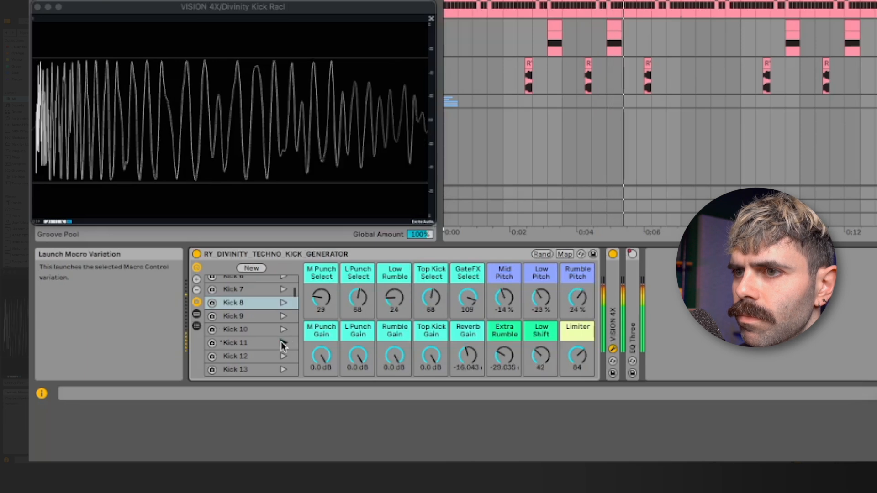
left_click(284, 359)
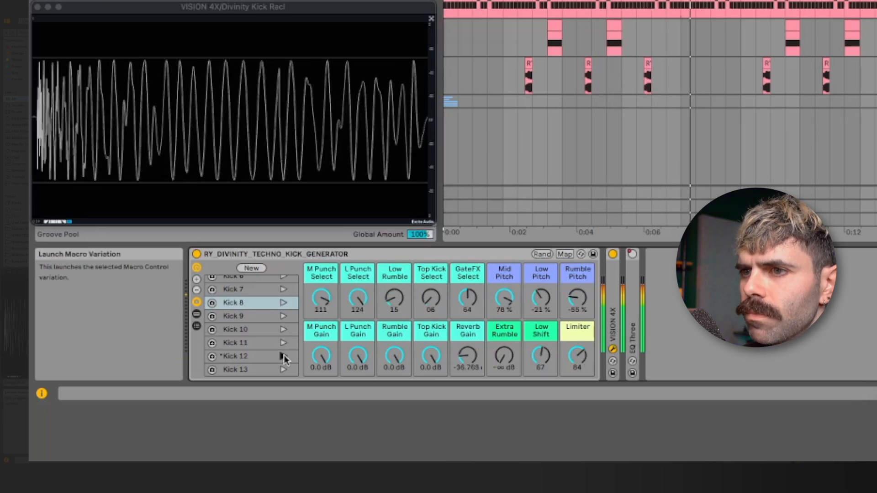
scroll(283, 348, "down", 3)
left_click(282, 326)
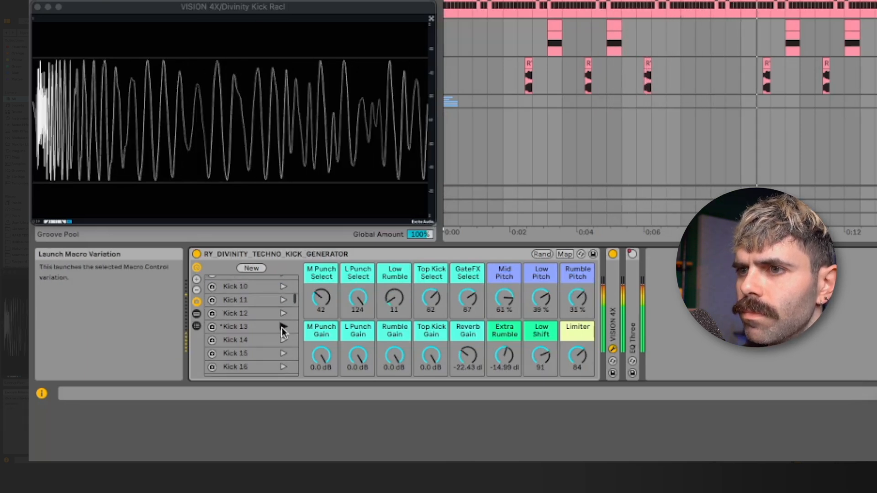
left_click(283, 340)
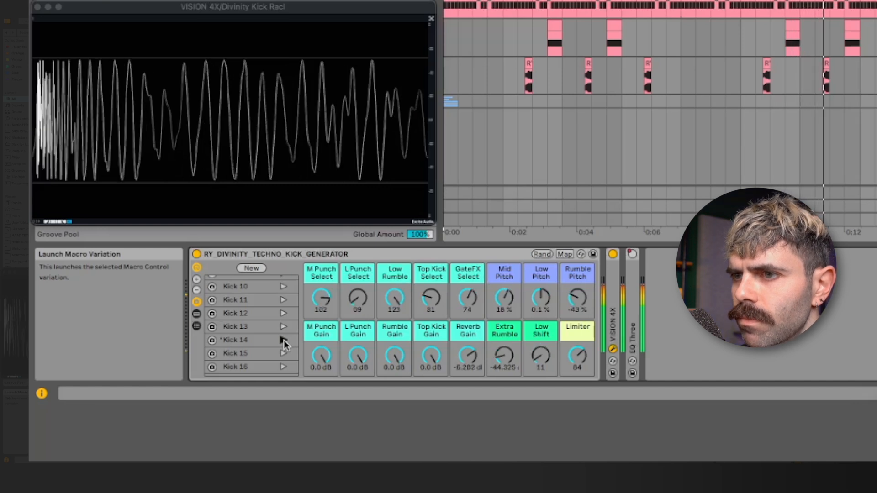
left_click(284, 352)
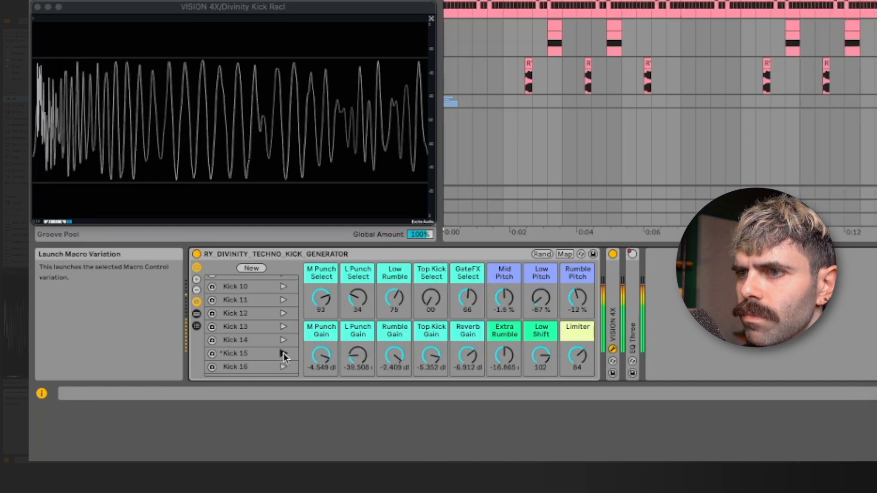
left_click(284, 366)
Step: Audition the macro variations Kick 17, Kick 22, Kick 23, Kick 27 and Kick 28 within the playing arrangement
scroll(263, 351, "down", 4)
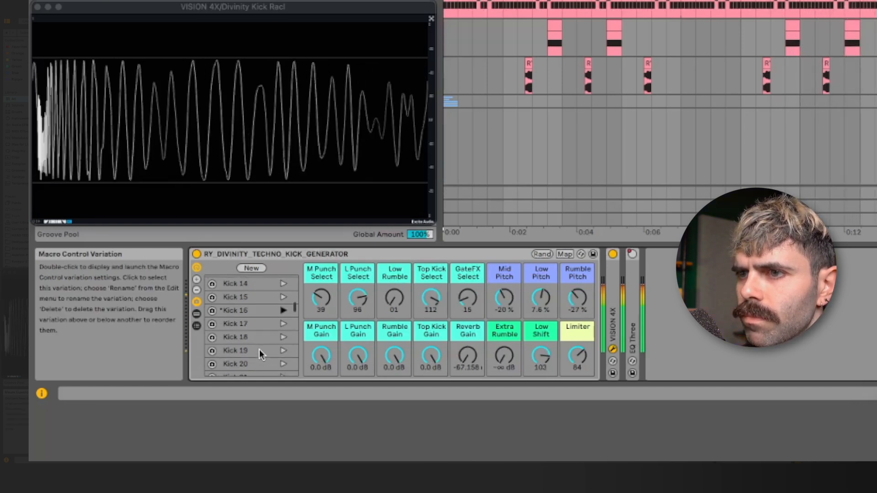
left_click(283, 324)
scroll(279, 332, "down", 5)
left_click(283, 324)
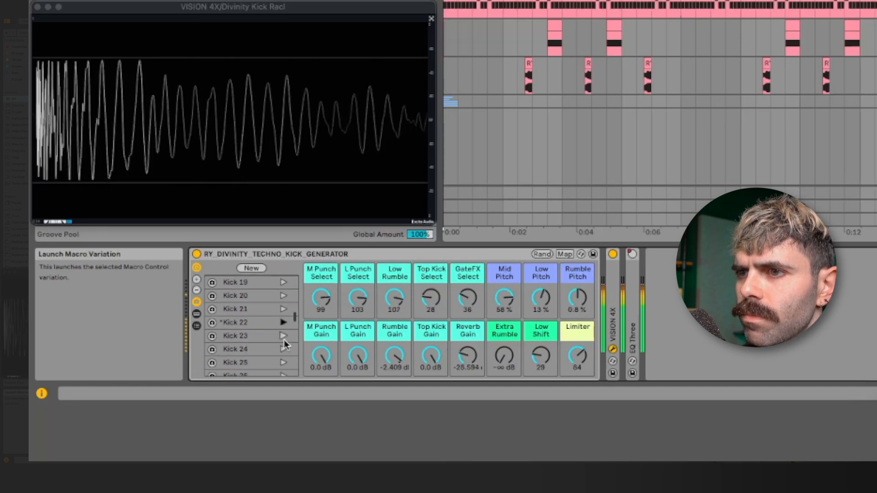
left_click(283, 337)
scroll(284, 338, "down", 4)
left_click(284, 330)
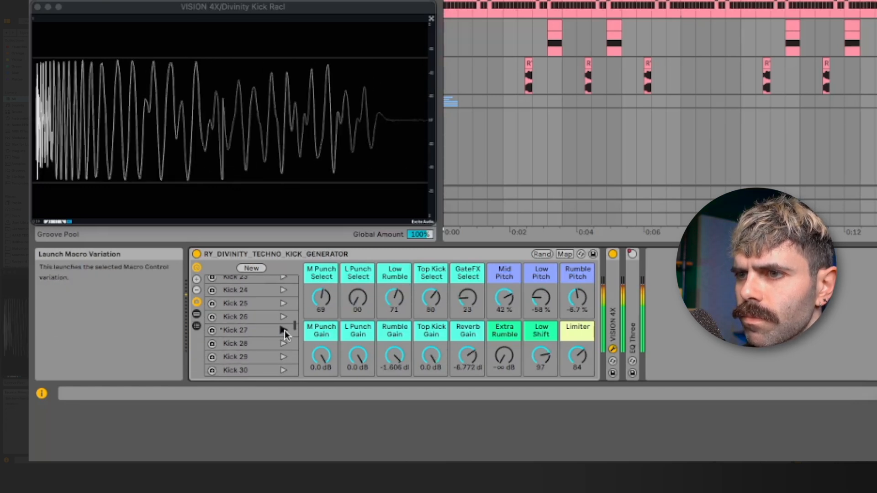
left_click(284, 344)
Step: Audition further macro variations beyond Kick 28, including Kick 37, Kick 39, Kick 41 and Kick 42
scroll(275, 348, "down", 6)
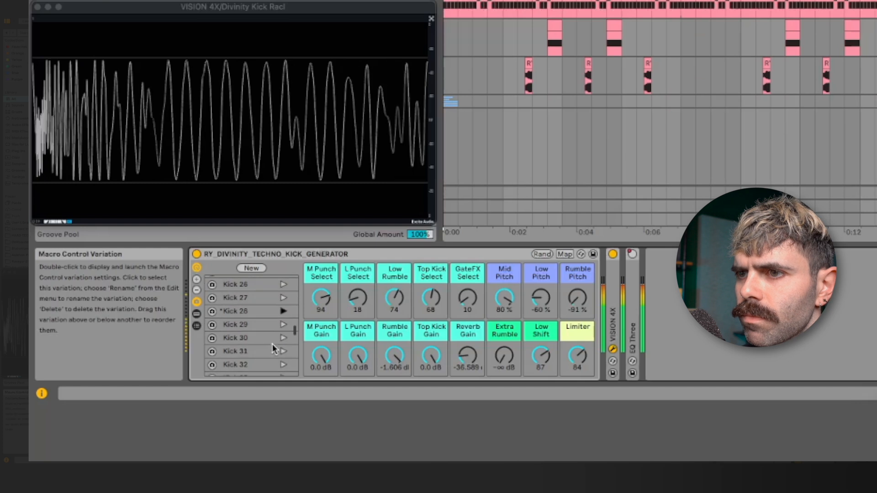
left_click(283, 330)
scroll(284, 330, "down", 1)
scroll(284, 335, "down", 4)
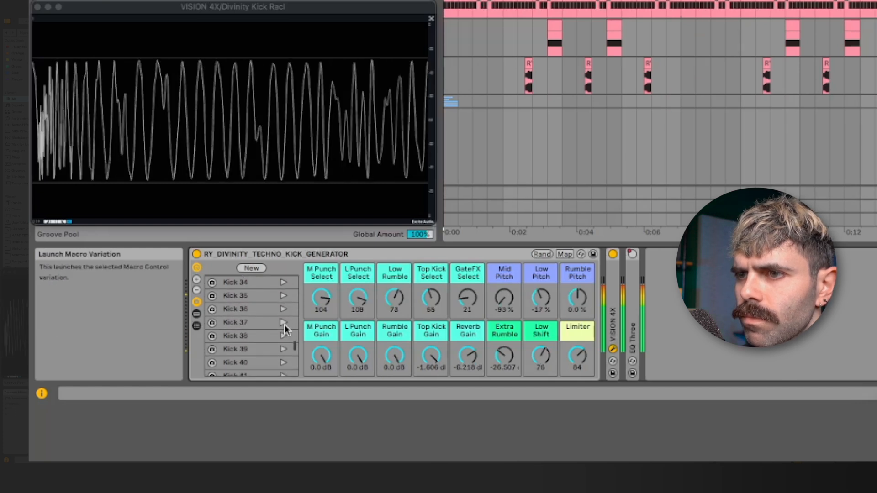
left_click(284, 324)
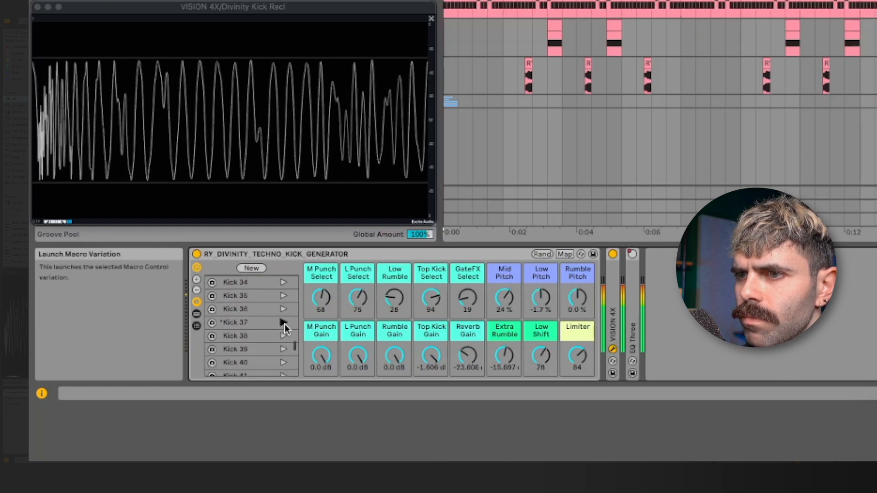
left_click(284, 349)
scroll(281, 349, "down", 5)
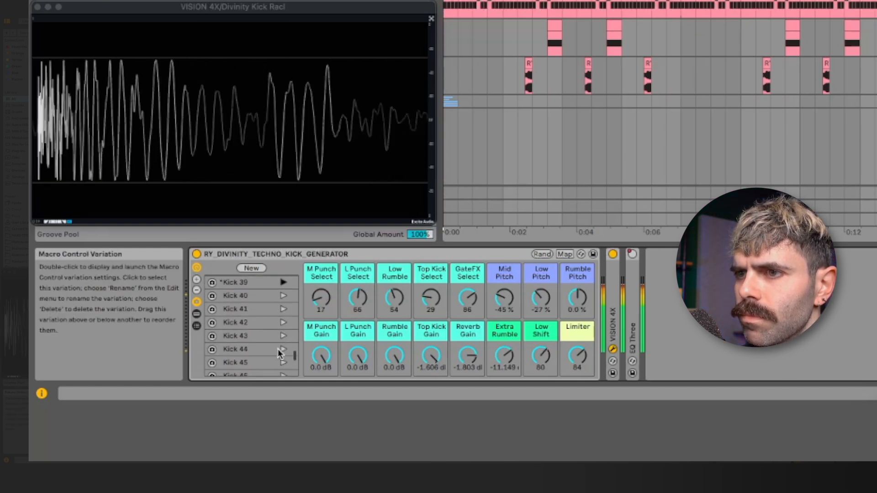
left_click(283, 309)
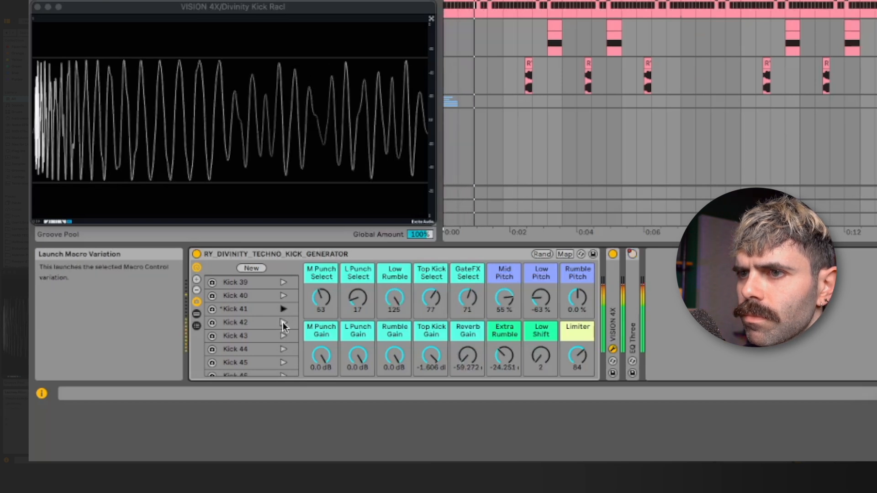
left_click(283, 322)
Step: Select Kick 49 in the macro variations, audition Kick 48 and Kick 47, and launch and select Kick 50
scroll(283, 329, "down", 5)
left_click(284, 335)
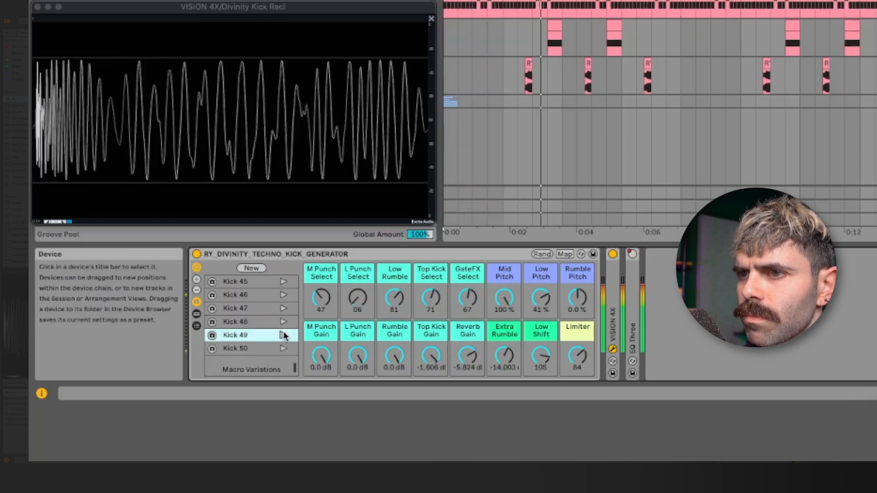
left_click(283, 322)
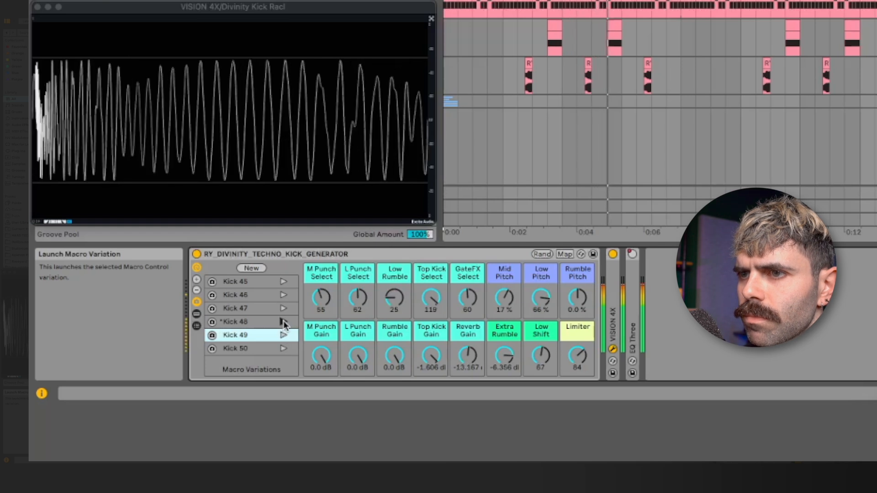
left_click(284, 308)
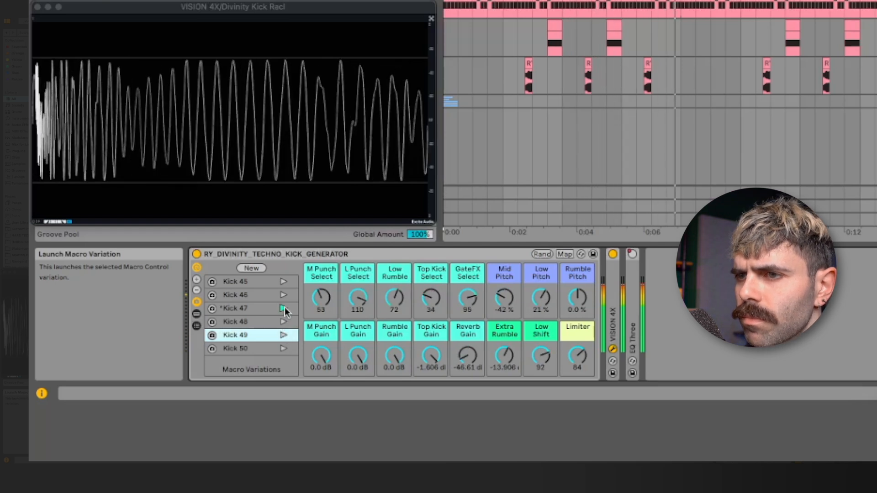
left_click(283, 349)
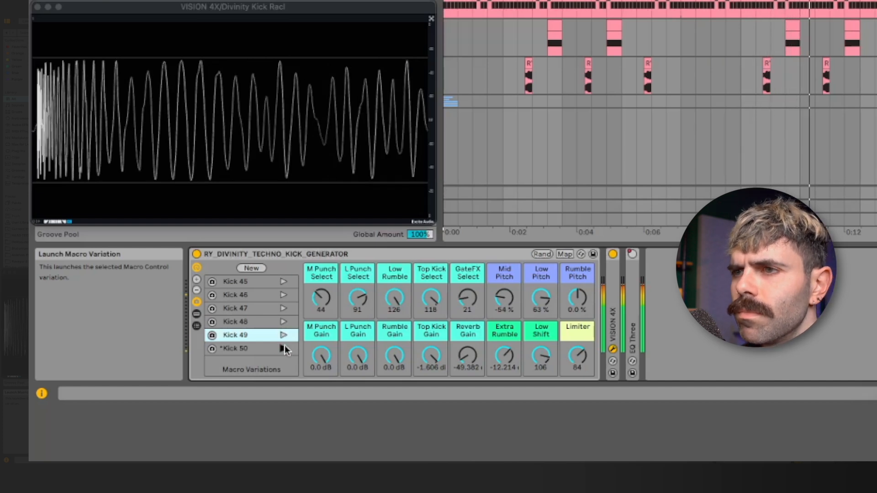
left_click(270, 349)
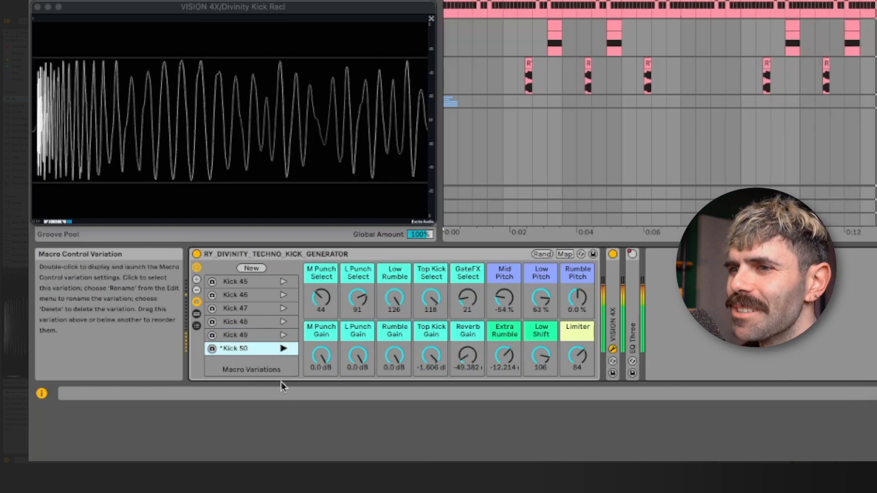
Step: Shape the Kick 50 variation with Top Kick Gain at -22.546 dB, GateFX Select at 97 and Reverb Gain at -2.818 dB
left_click_drag(431, 355, 431, 371)
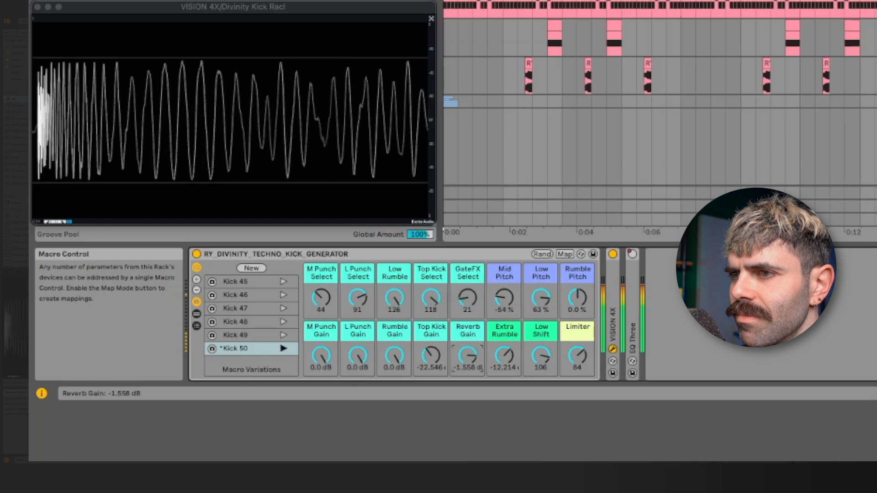
left_click_drag(470, 301, 471, 281)
left_click(876, 9)
left_click_drag(514, 296, 474, 292)
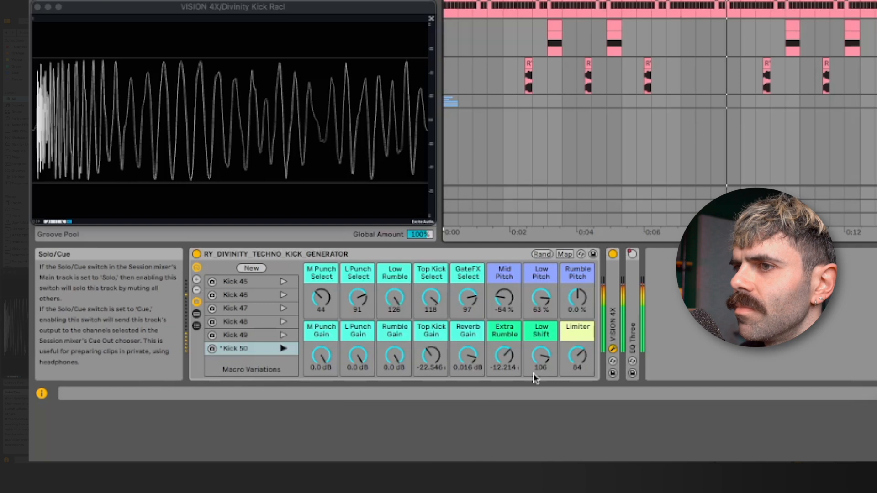
left_click_drag(476, 366, 477, 372)
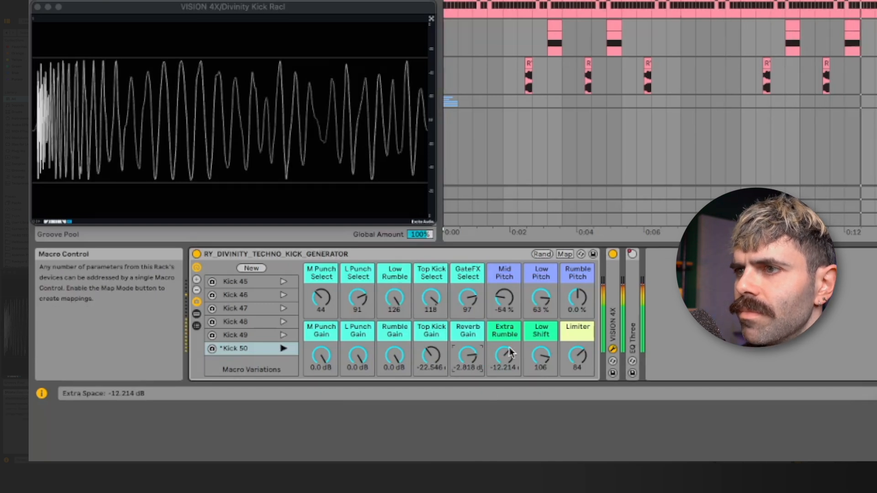